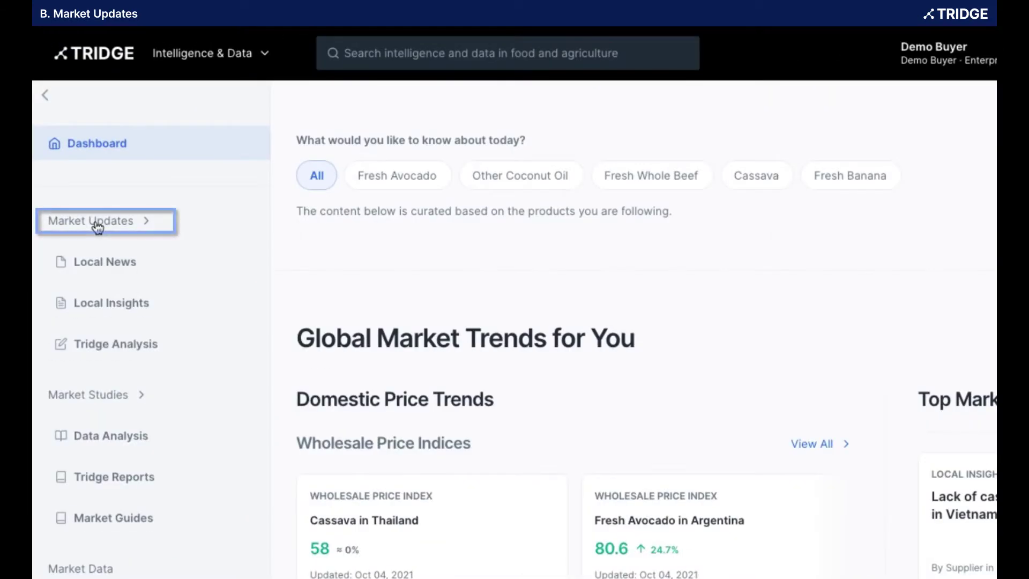
# Open Market Updates and look through its product search suggestions and the advanced country, category, issue and subject filters
pyautogui.click(91, 190)
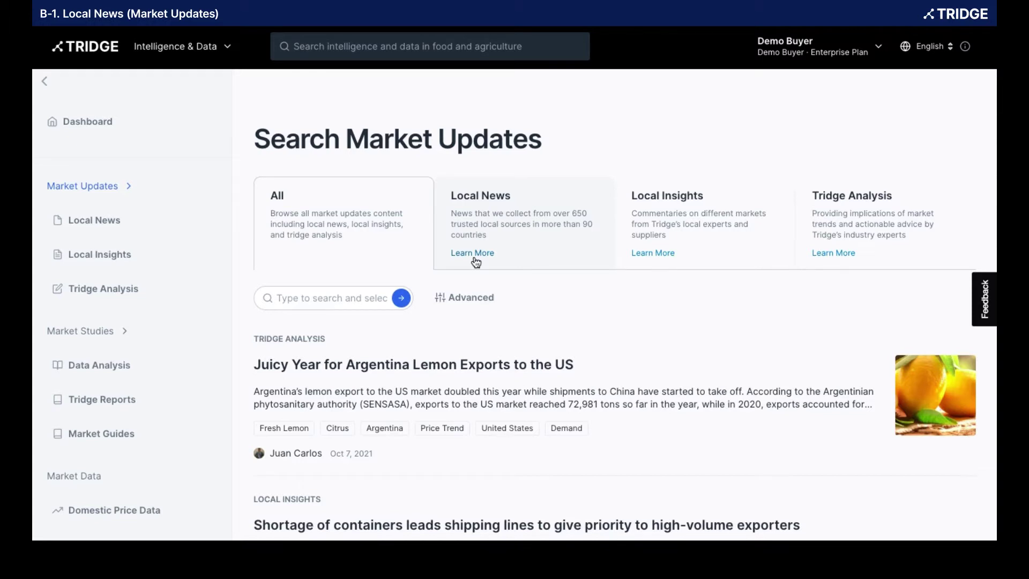
pyautogui.click(333, 302)
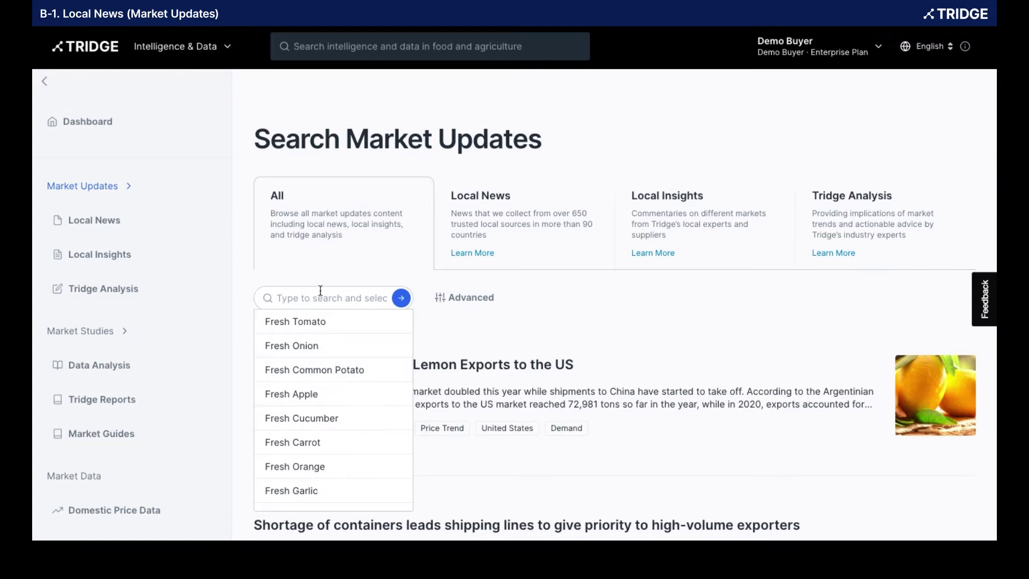
pyautogui.click(472, 296)
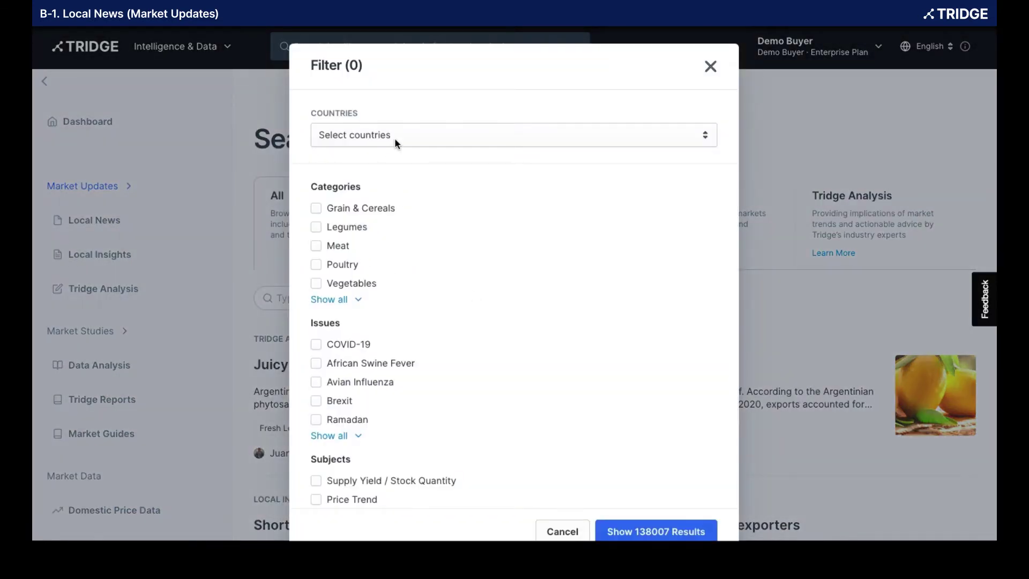
pyautogui.scroll(-2, 361, 235)
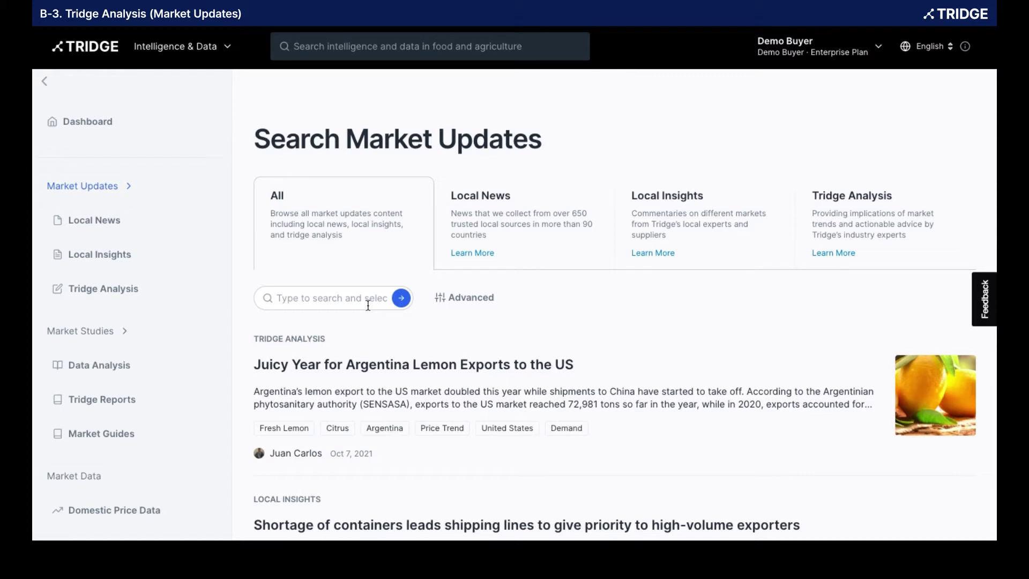
pyautogui.click(452, 300)
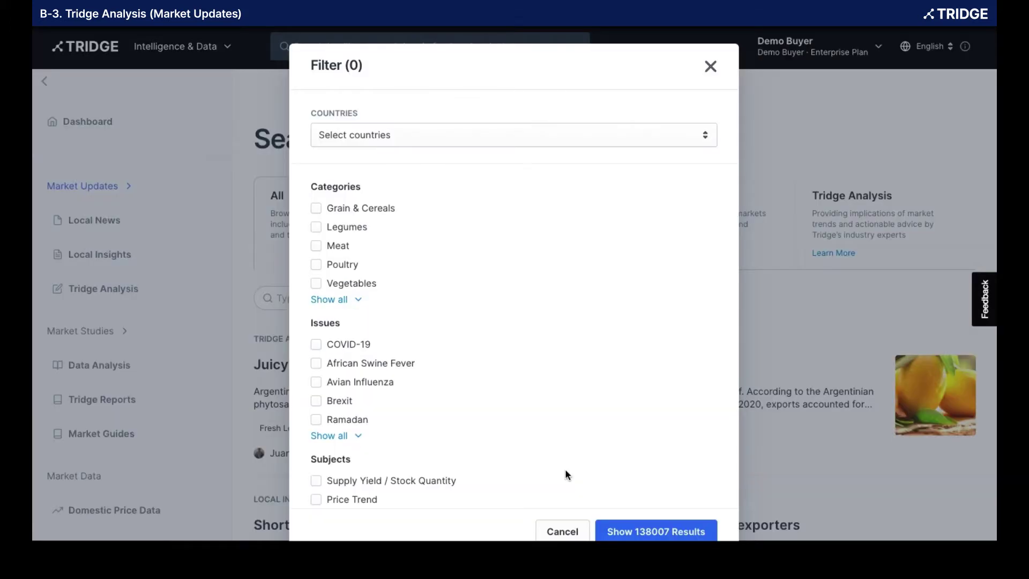
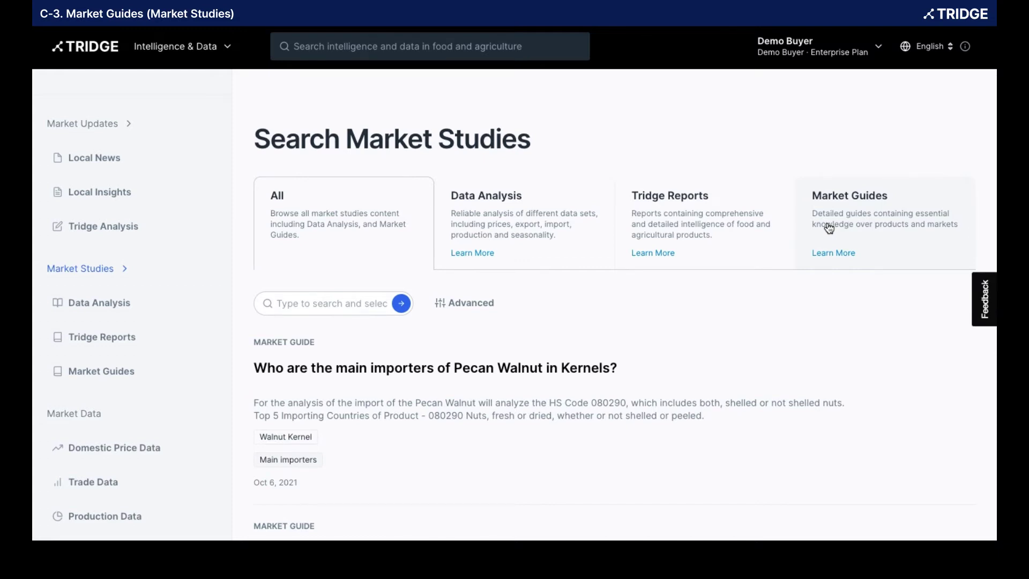
# Open Domestic Price Data from the Market Data section and look over its overview page
pyautogui.scroll(-1, 77, 365)
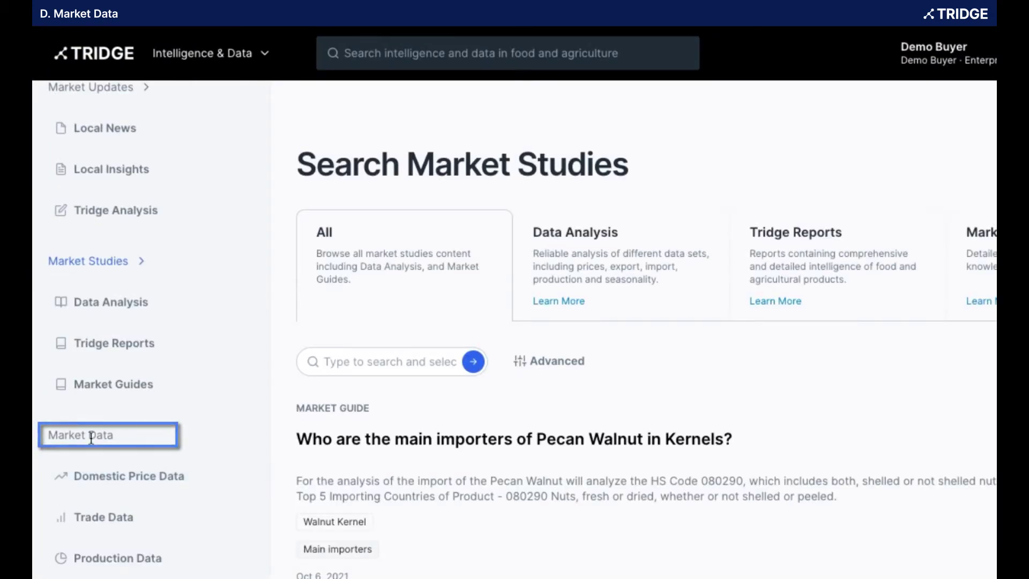
pyautogui.scroll(-1, 102, 488)
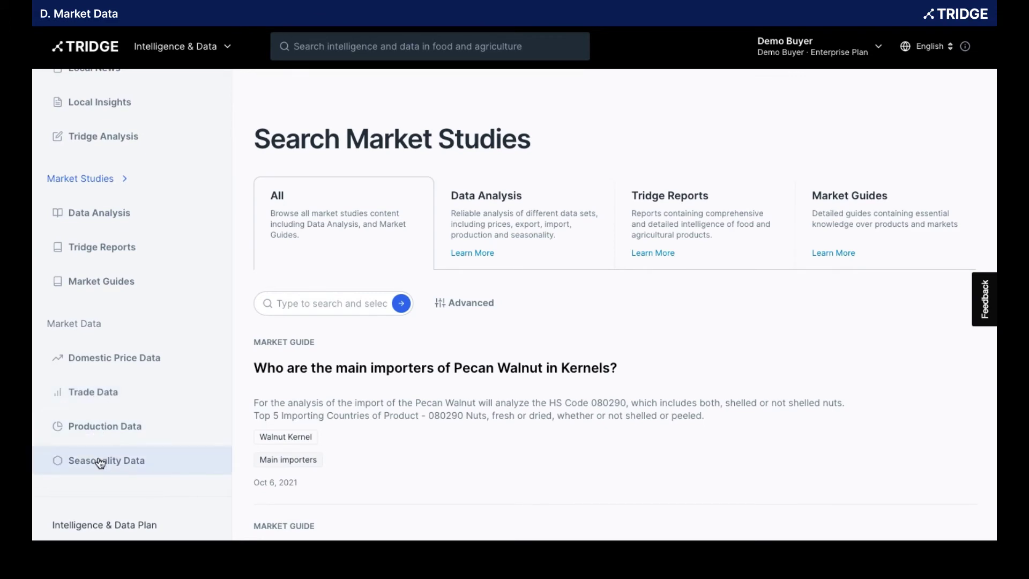
pyautogui.click(97, 359)
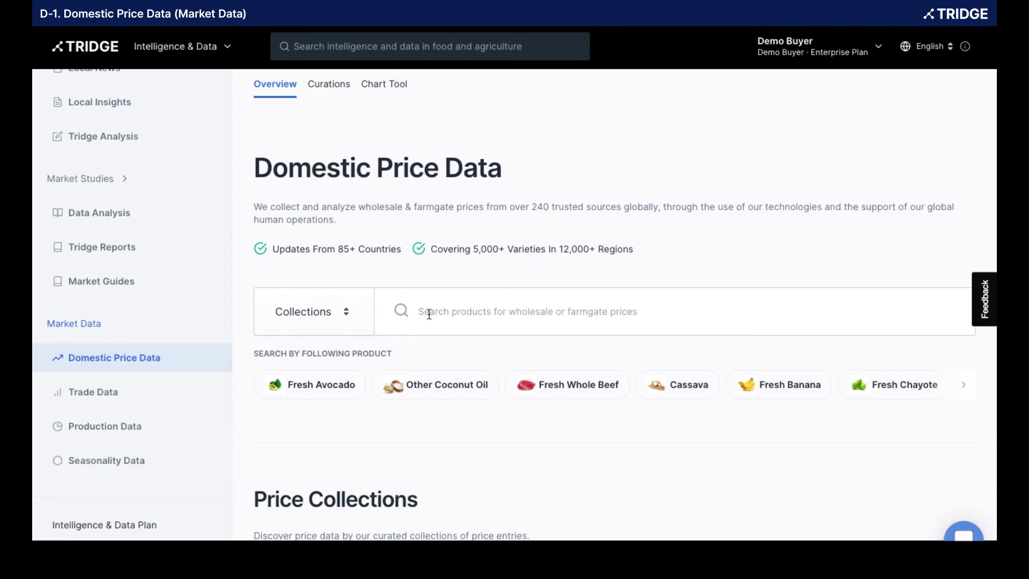
pyautogui.scroll(-1, 431, 337)
pyautogui.scroll(1, 431, 336)
# Open the curated collection "Tomato Wholesale Prices in Colombia by Different Regions" and dismiss the Add More Prices to Compare tip
pyautogui.click(348, 92)
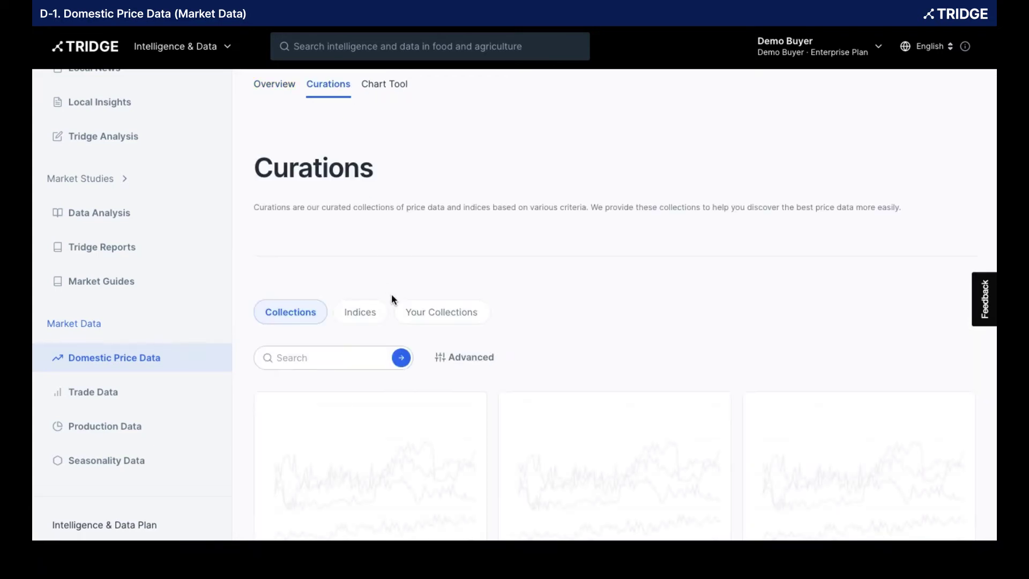
pyautogui.scroll(-2, 395, 306)
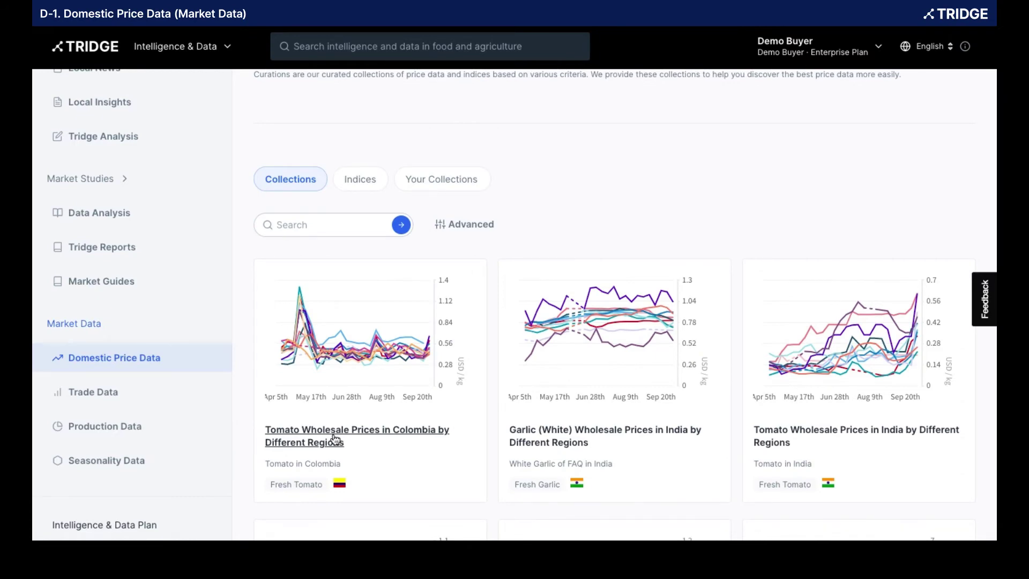
pyautogui.click(335, 438)
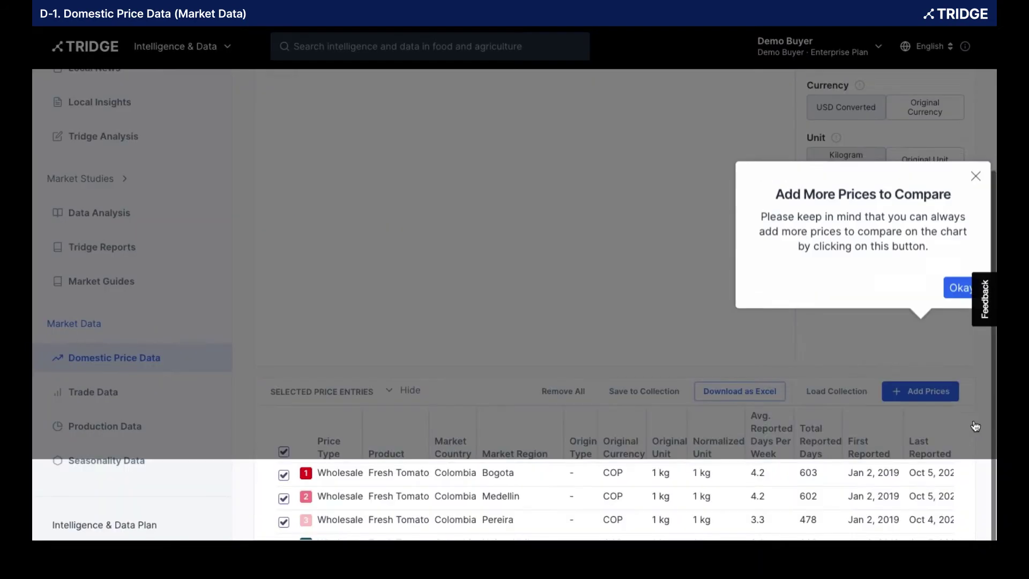
pyautogui.scroll(-1, 954, 332)
pyautogui.click(959, 337)
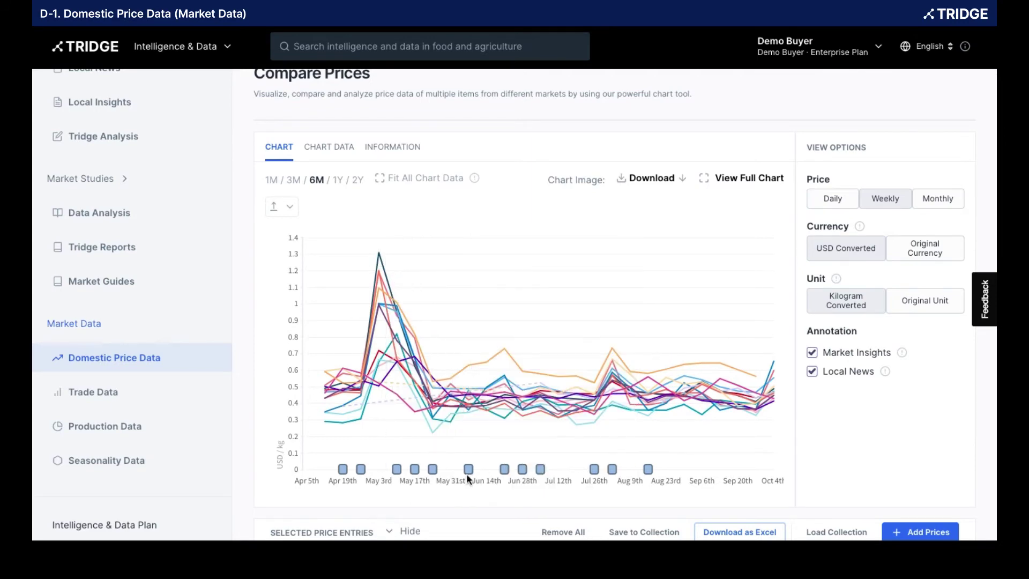
# Examine the tomato price chart's news annotations and the details listed for its entries, and return to the chart
pyautogui.moveTo(467, 470)
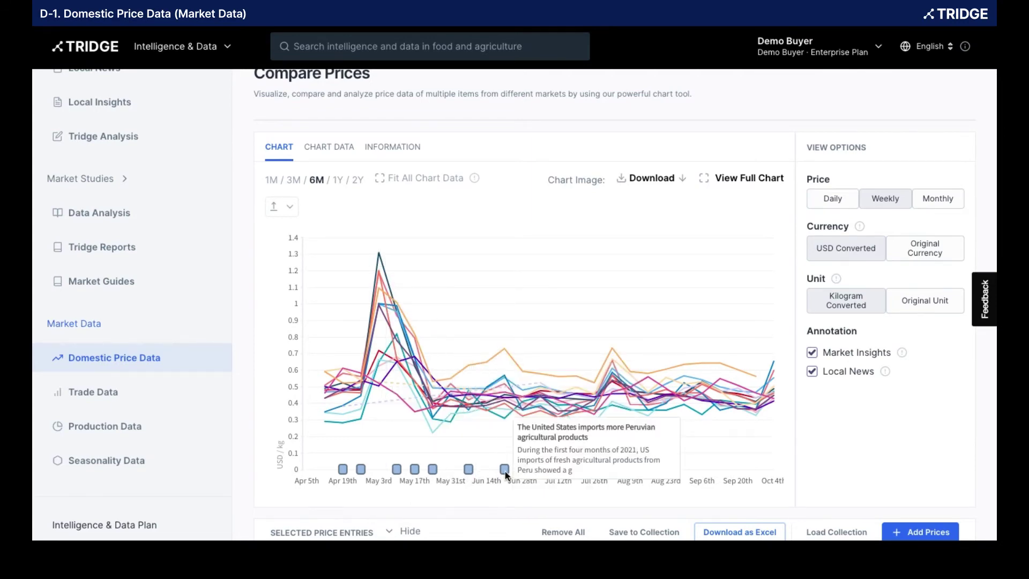
pyautogui.scroll(1, 375, 375)
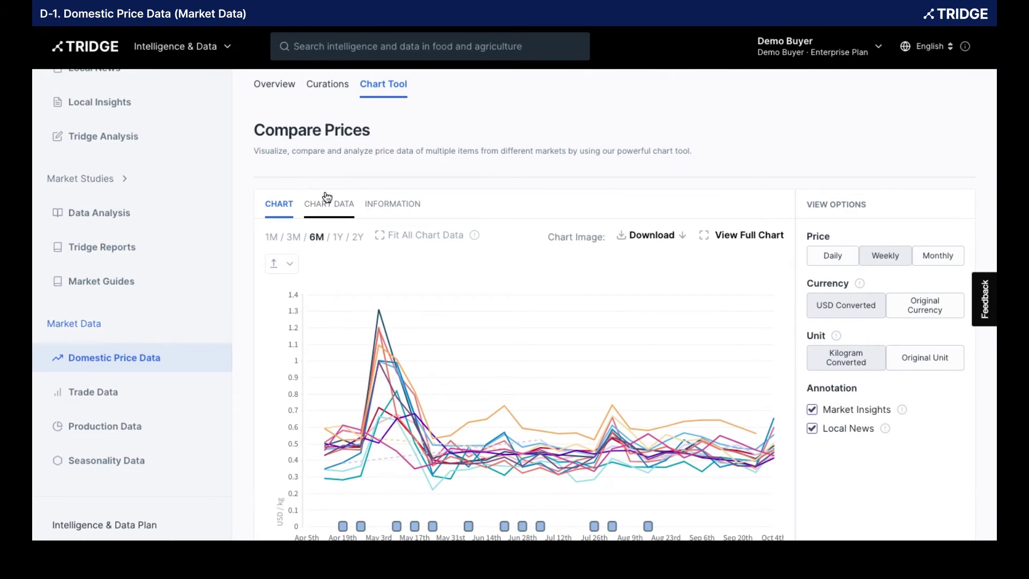
pyautogui.click(327, 197)
pyautogui.click(397, 211)
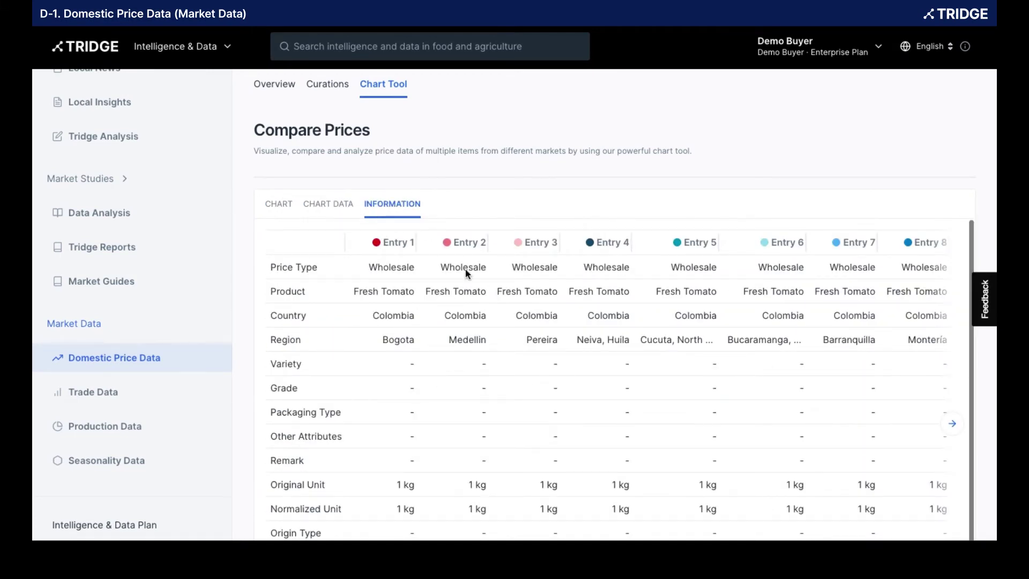
pyautogui.scroll(-1, 519, 352)
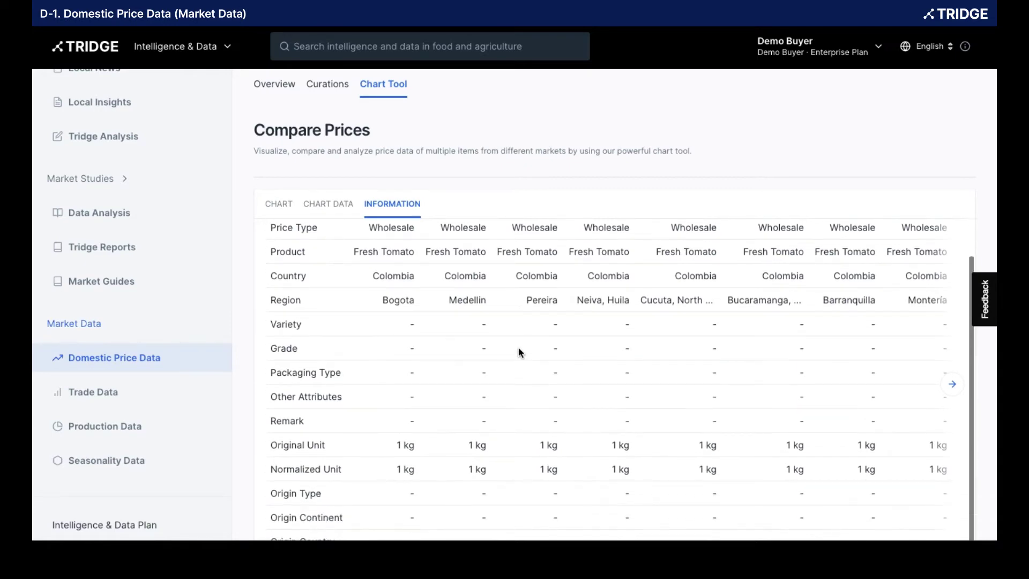
pyautogui.scroll(1, 519, 352)
pyautogui.click(286, 213)
# Examine the tomato price chart together with its view options and the selected price entries below it
pyautogui.scroll(-5, 413, 333)
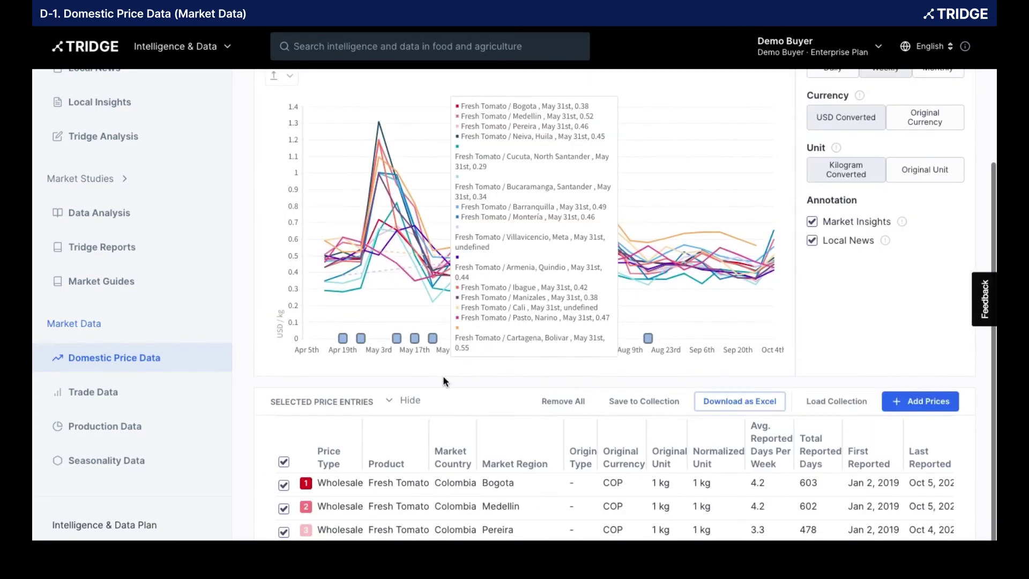
pyautogui.scroll(3, 443, 379)
pyautogui.scroll(-3, 498, 382)
pyautogui.scroll(4, 498, 375)
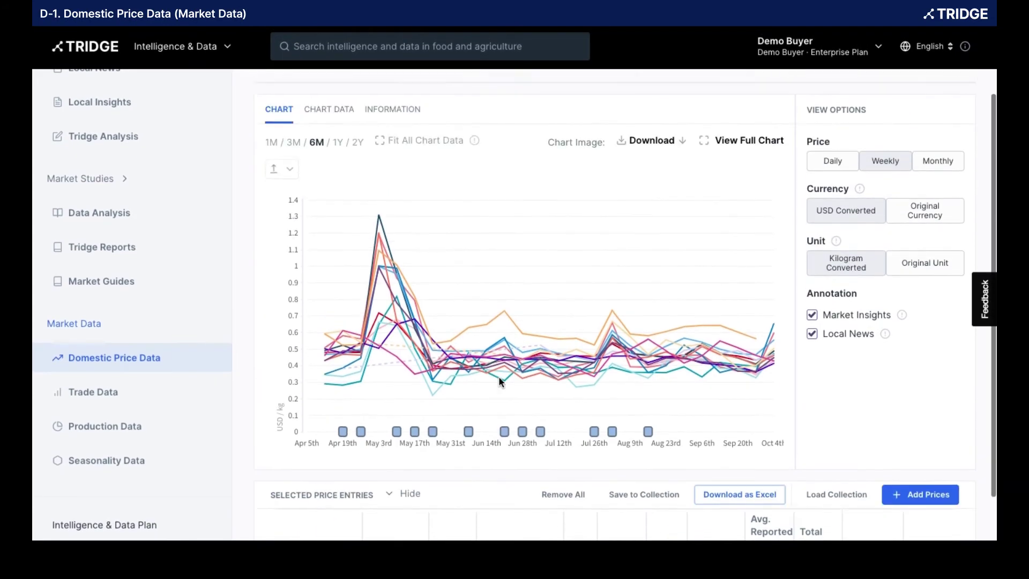
pyautogui.scroll(-1, 590, 214)
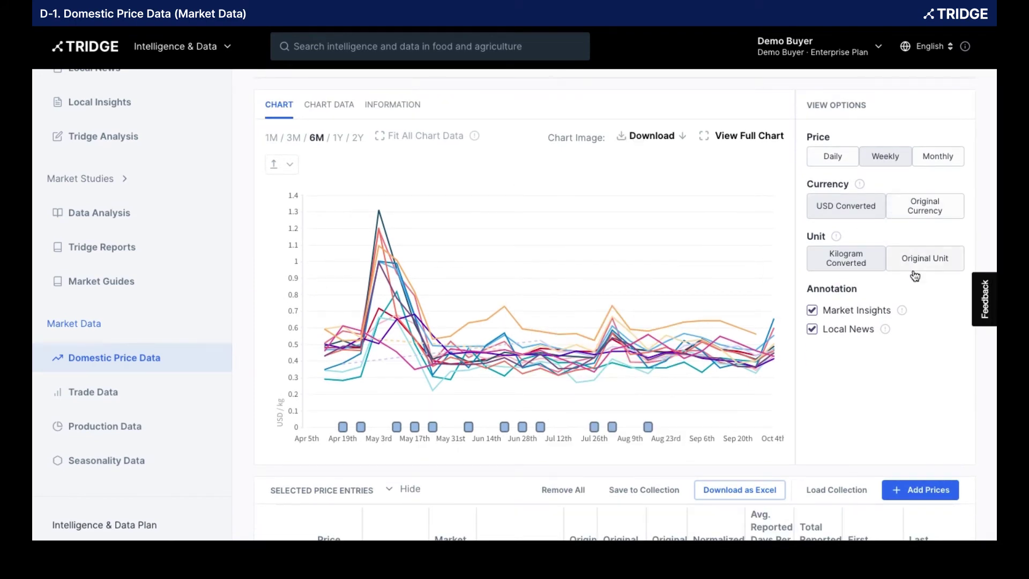
pyautogui.scroll(-2, 860, 370)
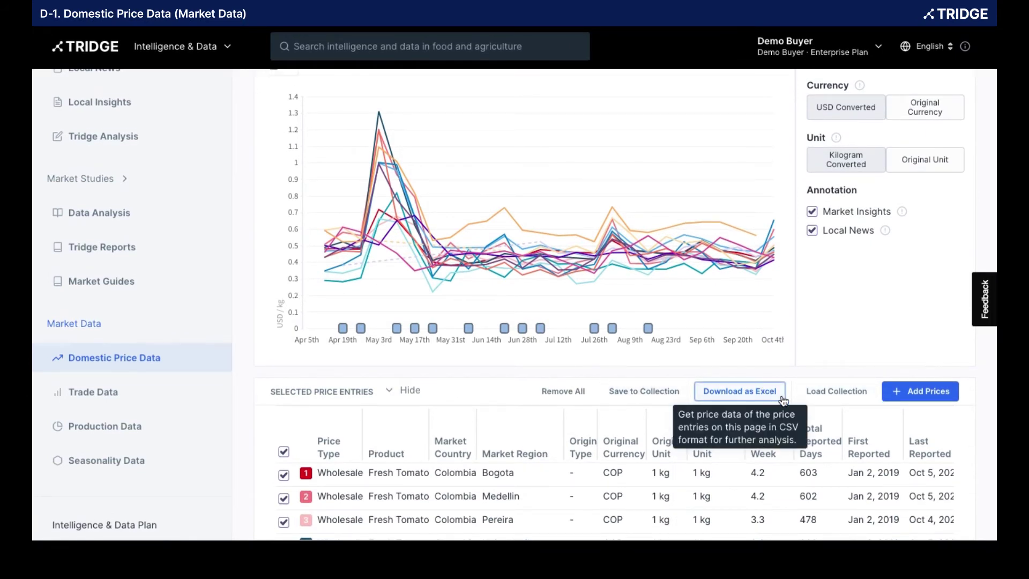
# Open the dialog for adding prices to the chart and look at its product, country and origin country filters
pyautogui.click(907, 395)
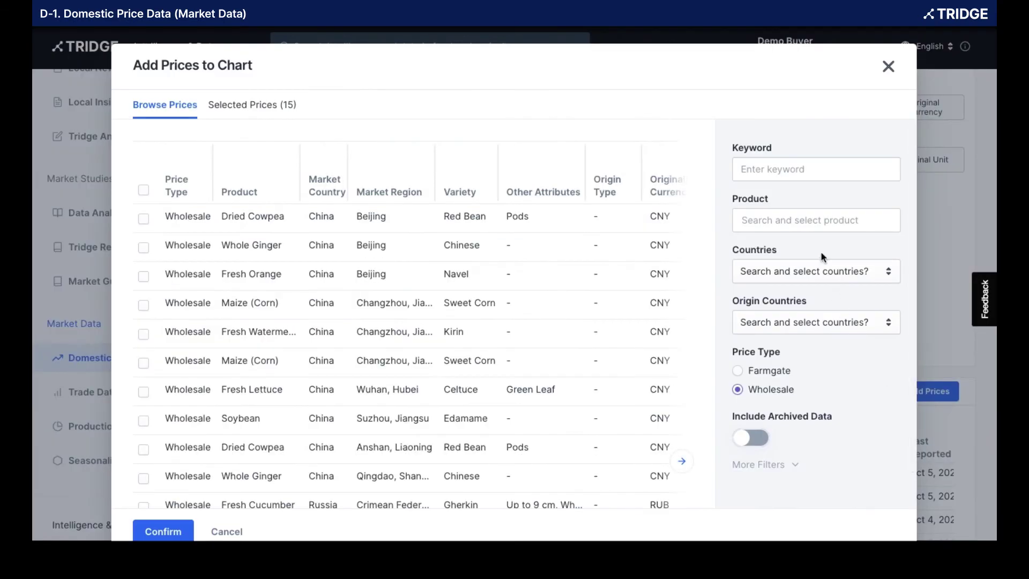
pyautogui.click(757, 221)
pyautogui.click(832, 195)
pyautogui.click(776, 271)
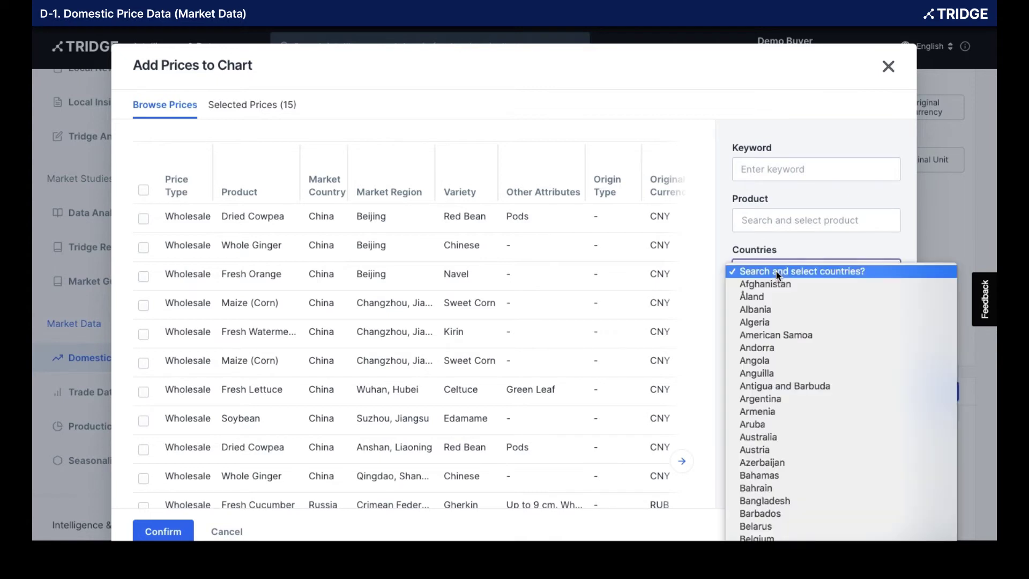
pyautogui.click(794, 249)
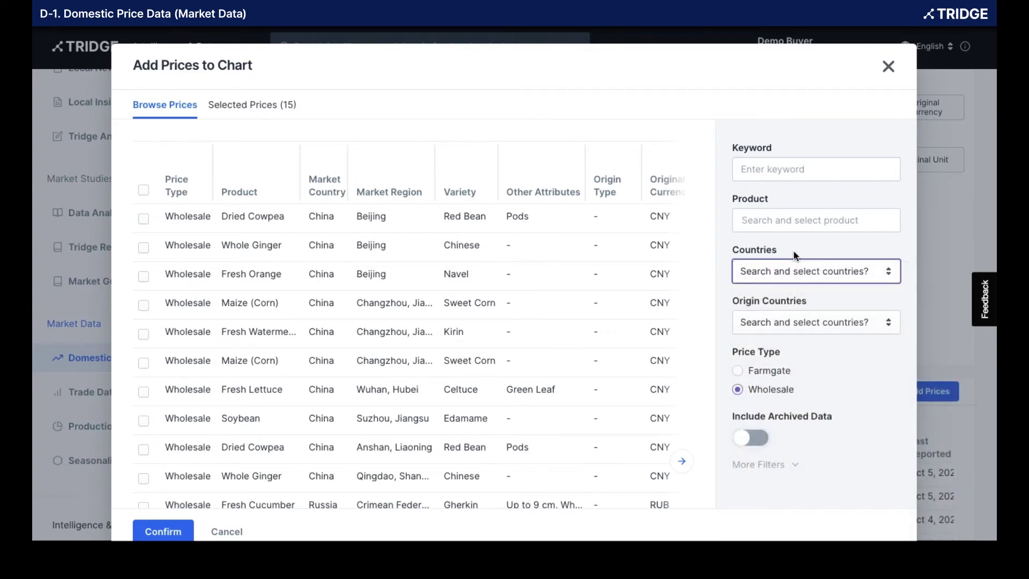
pyautogui.click(775, 325)
pyautogui.click(795, 303)
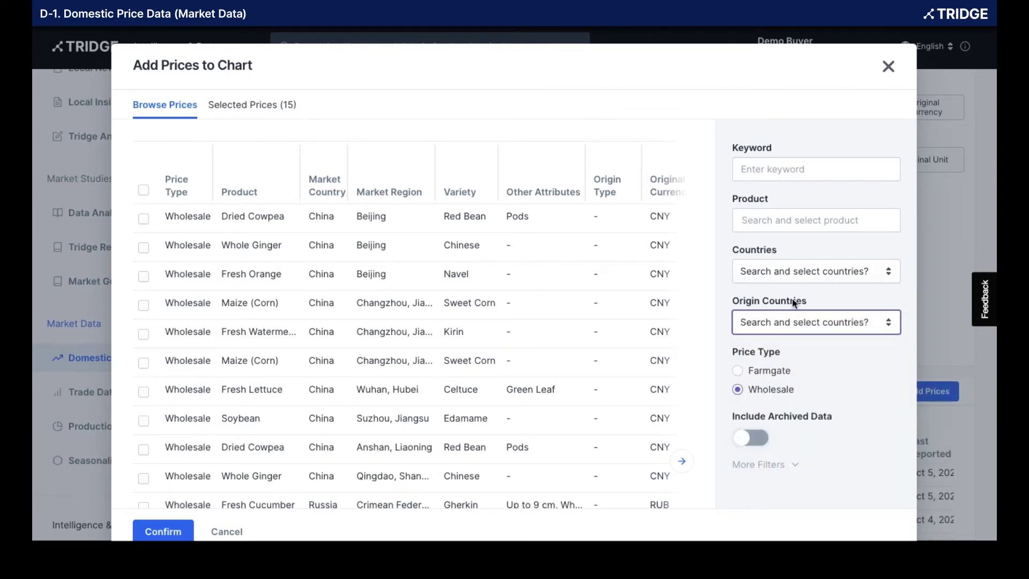
# Look through the available price entries across all columns up to the last reported dates
pyautogui.scroll(-2, 416, 246)
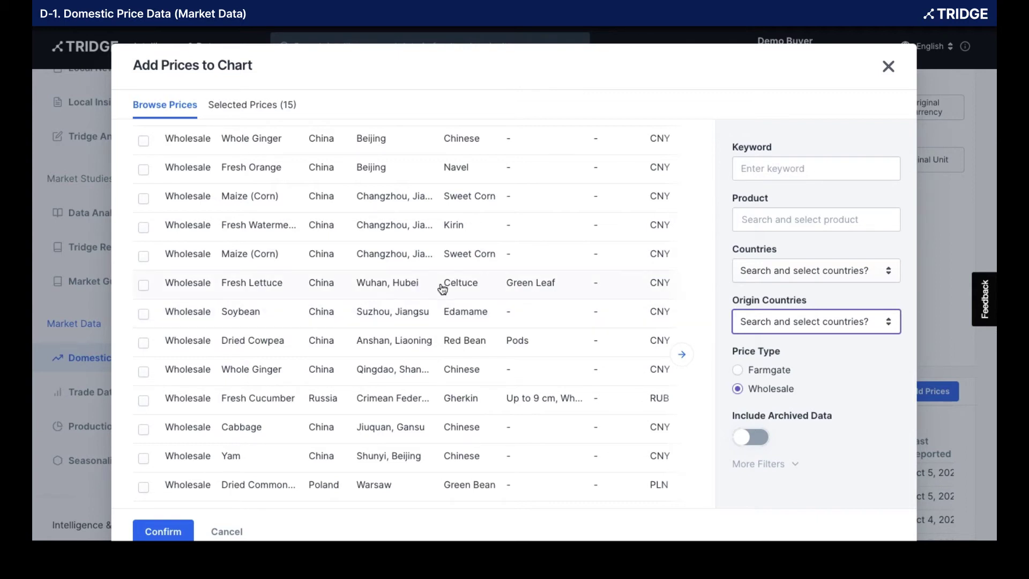
pyautogui.hscroll(3, 442, 288)
pyautogui.hscroll(2, 442, 288)
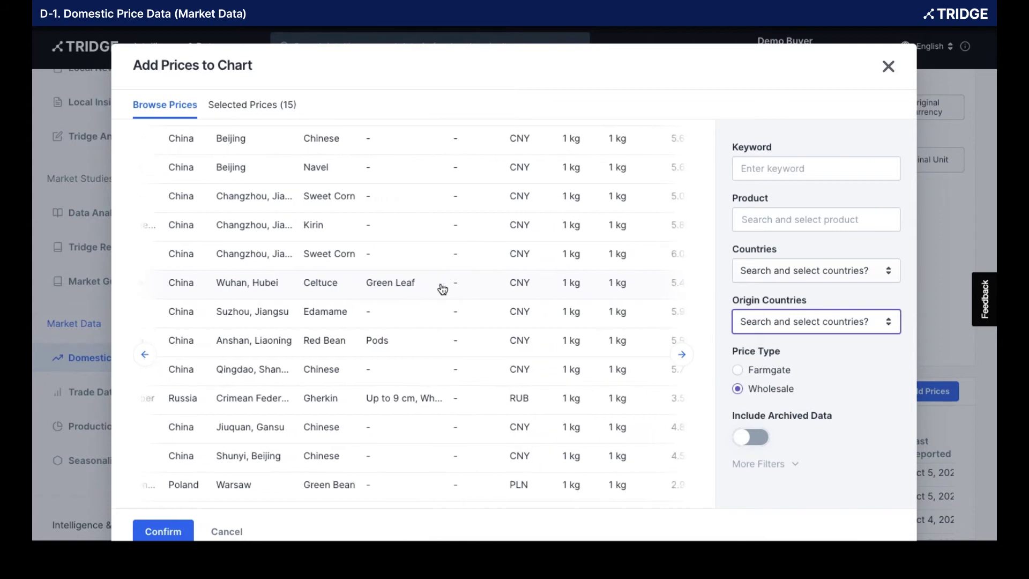
pyautogui.hscroll(4, 443, 288)
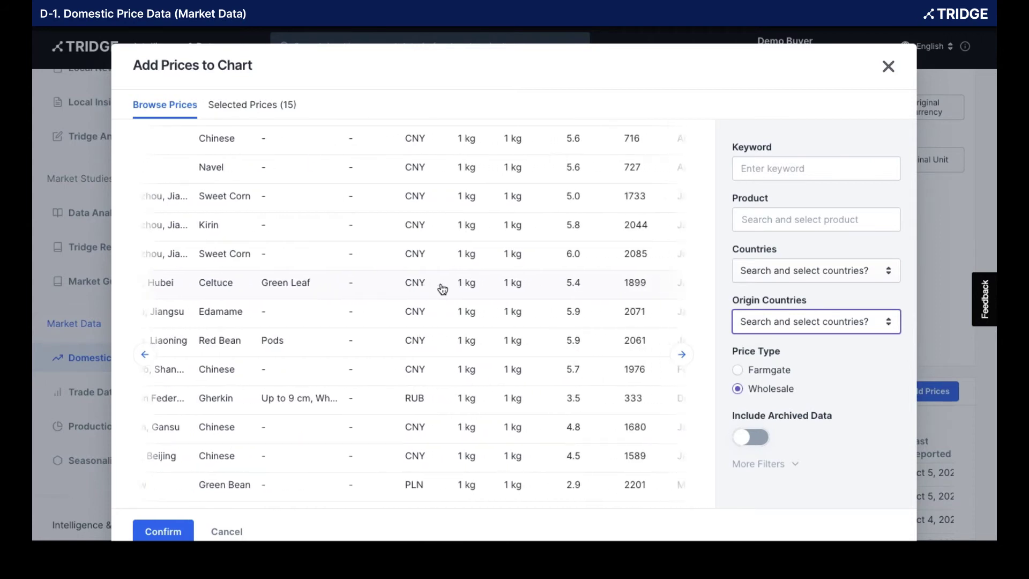
pyautogui.hscroll(2, 442, 289)
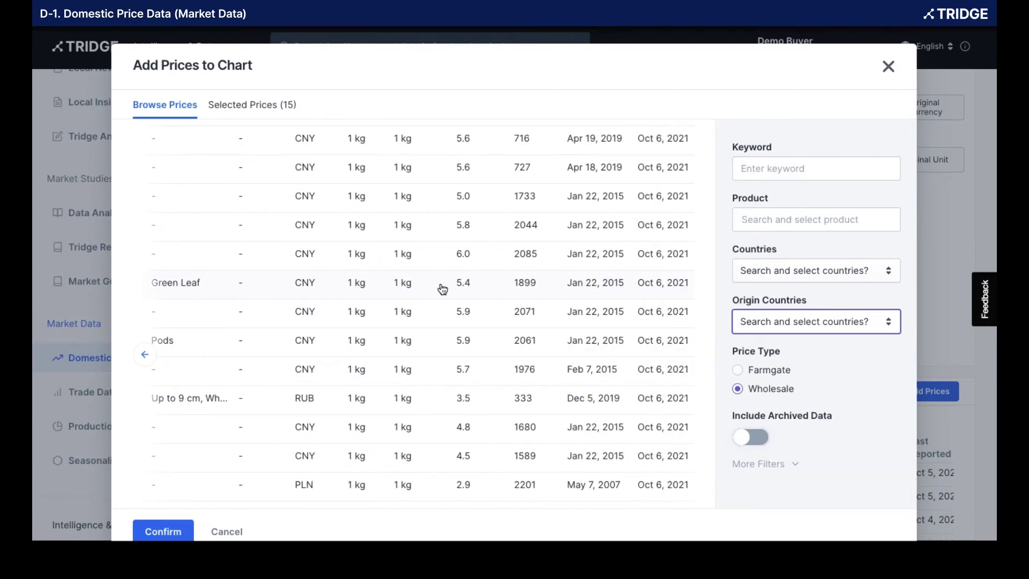
pyautogui.scroll(3, 482, 216)
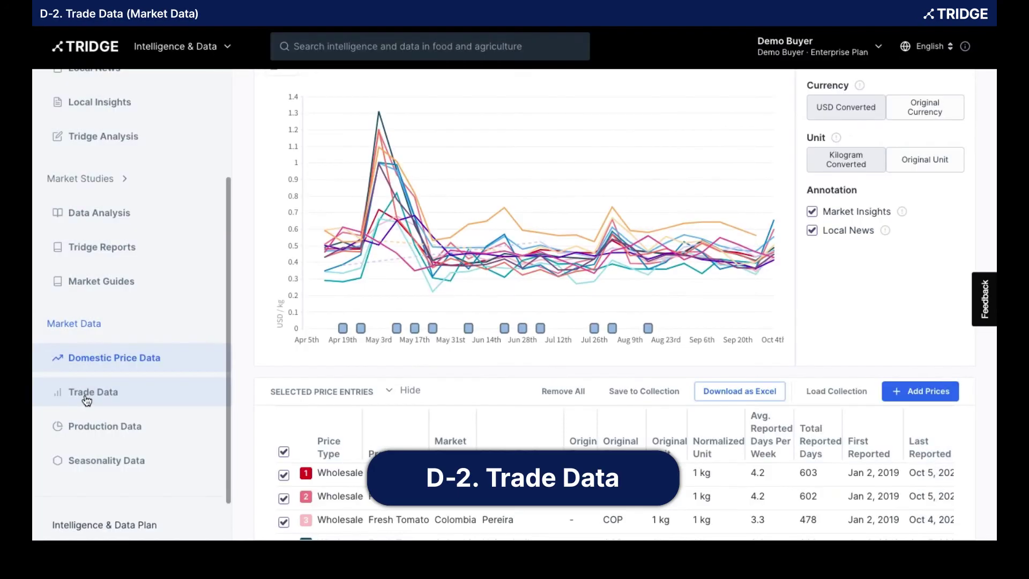
# Open the Trade Data page and browse the product codes through live animals down to live bovine animals
pyautogui.click(88, 395)
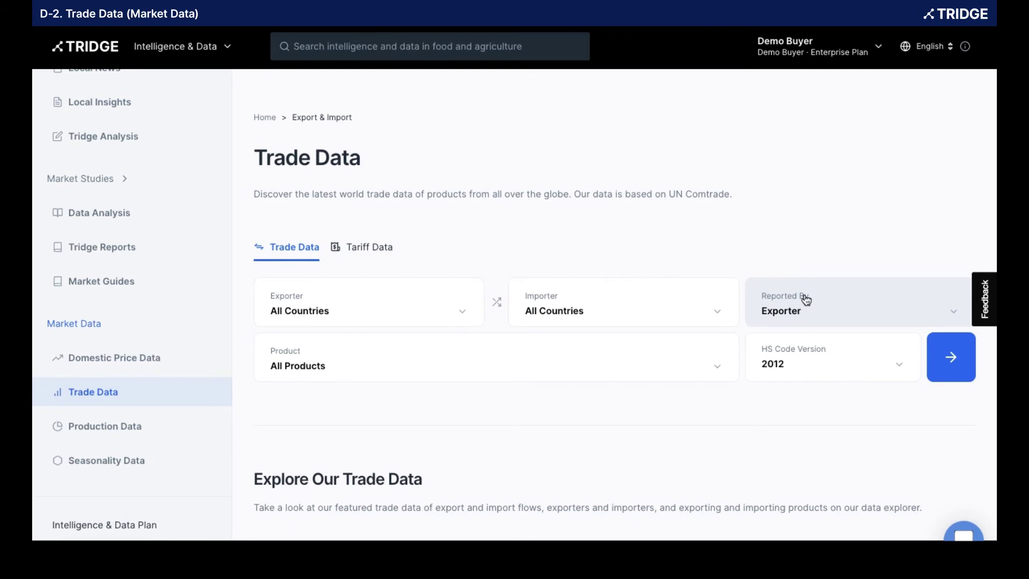
pyautogui.click(590, 366)
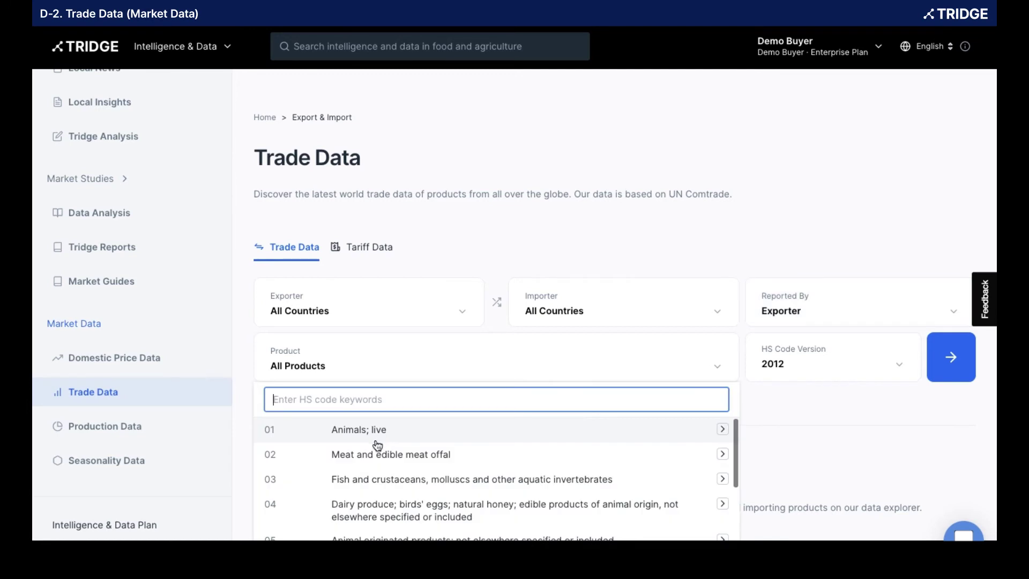
pyautogui.click(723, 430)
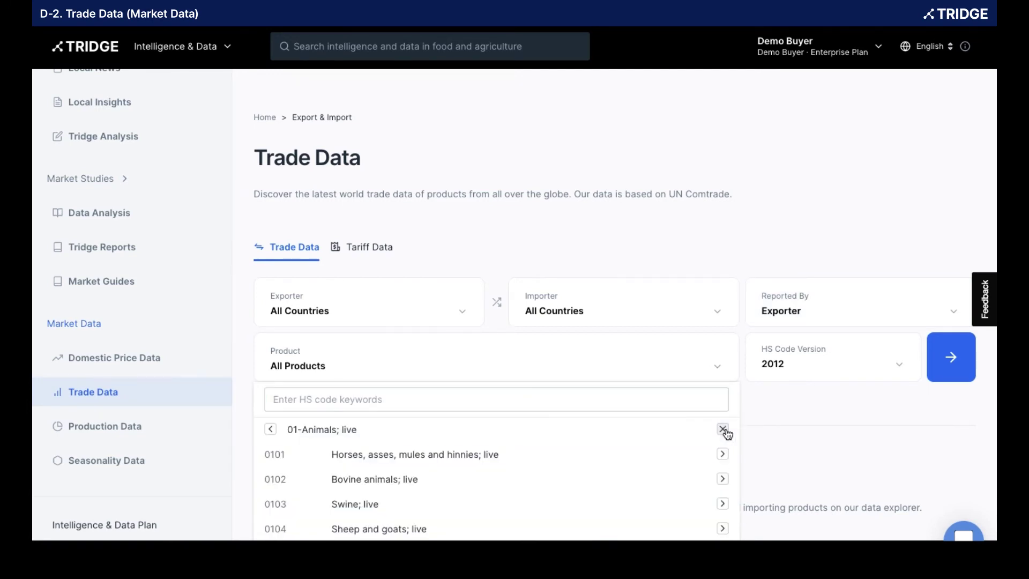
pyautogui.scroll(-3, 597, 457)
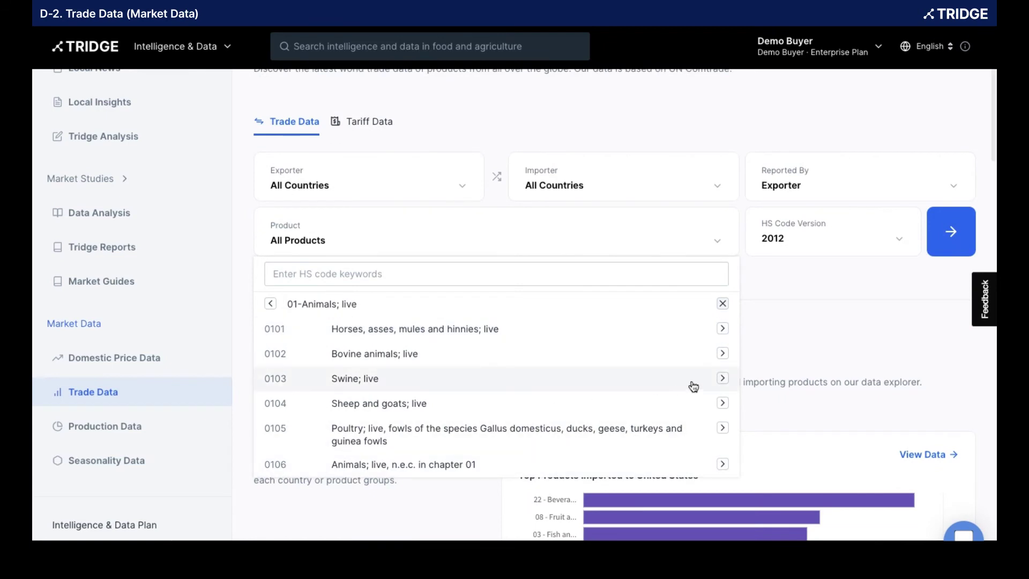
pyautogui.click(723, 353)
pyautogui.click(472, 279)
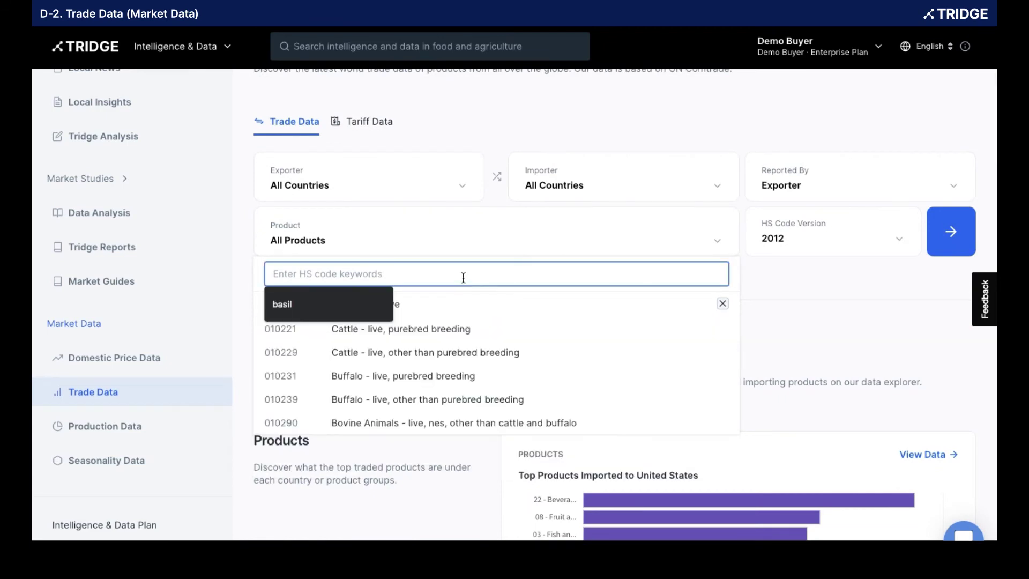
pyautogui.click(307, 312)
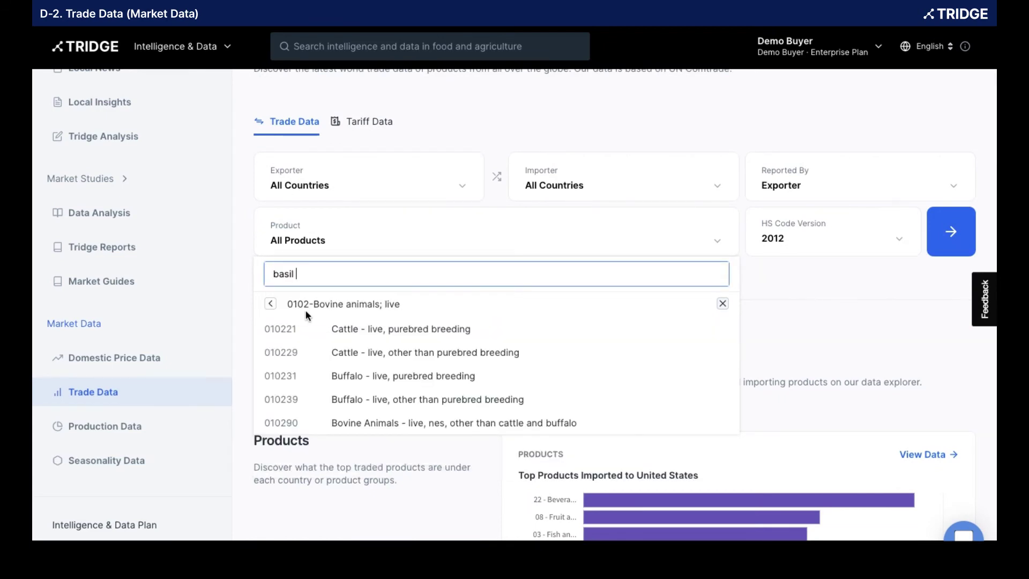
pyautogui.press('BackSpace')
pyautogui.press('BackSpace')
pyautogui.press('BackSpace')
pyautogui.press('BackSpace')
pyautogui.press('BackSpace')
# Search the product codes for tomato, choose 0702 - Tomatoes; fresh or chilled, and load its trade data
pyautogui.write('tomato')
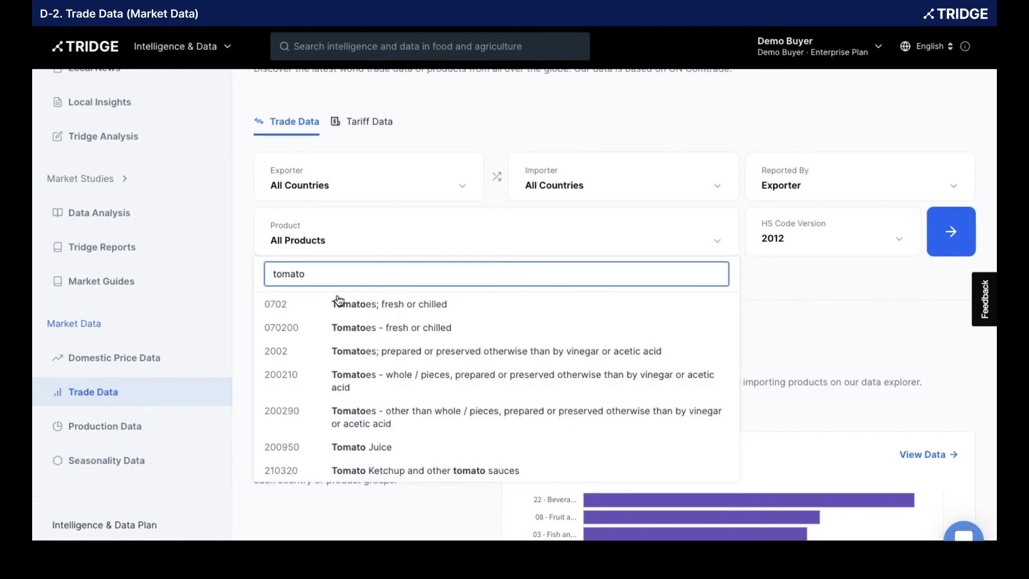
pyautogui.click(340, 305)
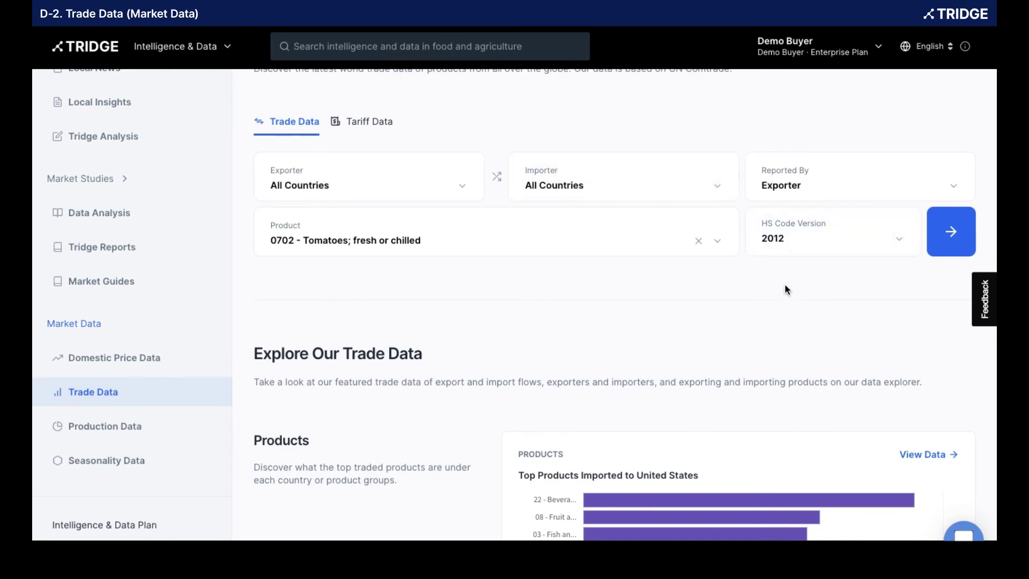
pyautogui.click(950, 230)
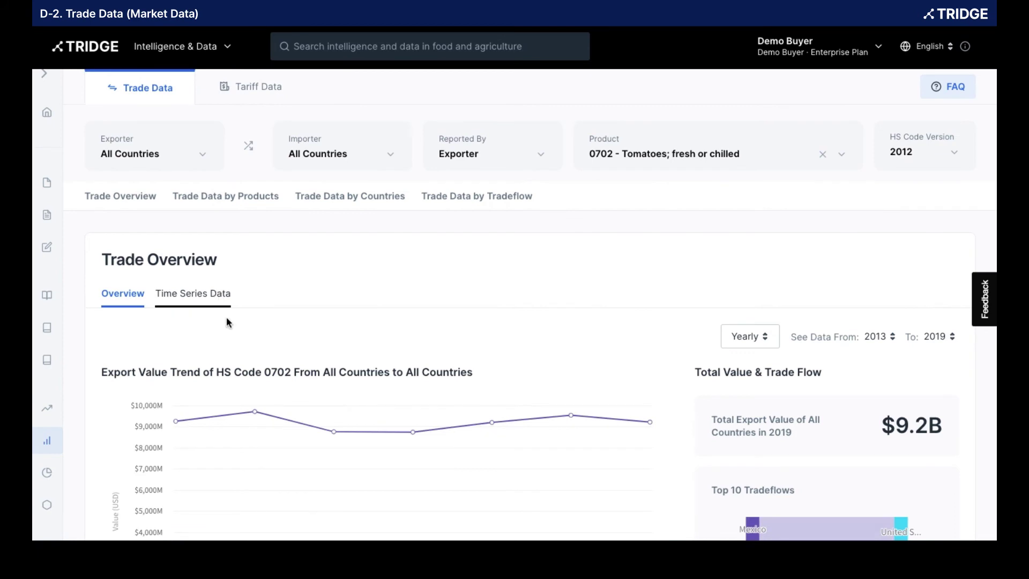
# Examine the fresh tomato trade overview and the tables by products, countries and tradeflow, and return to the overview
pyautogui.scroll(-2, 229, 337)
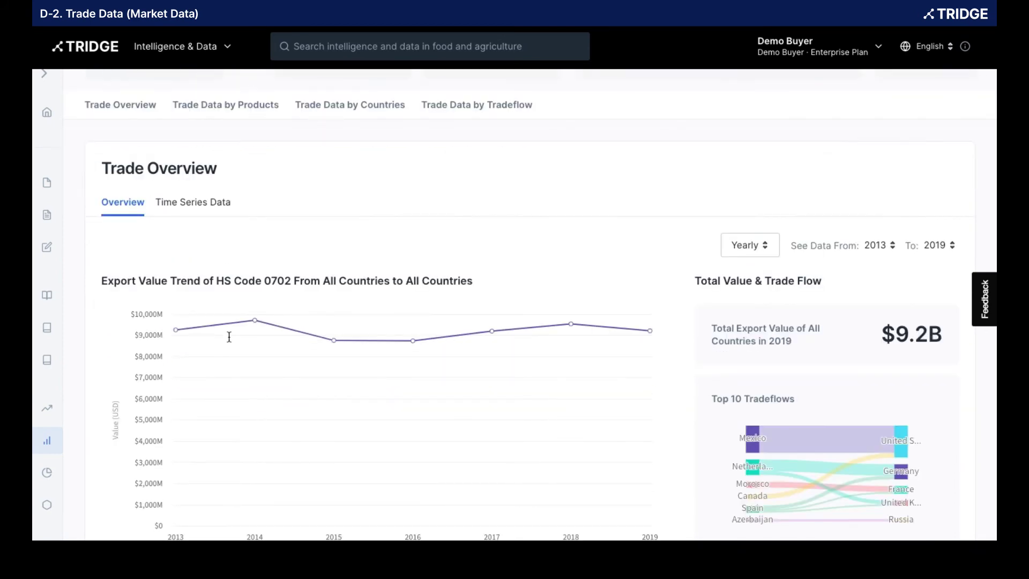
pyautogui.scroll(-1, 228, 337)
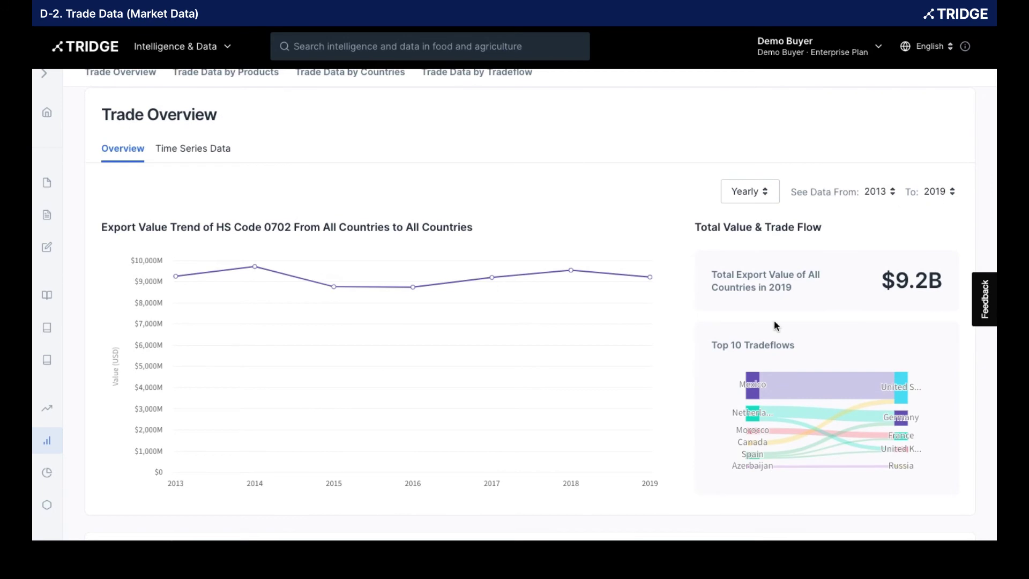
pyautogui.scroll(-8, 775, 321)
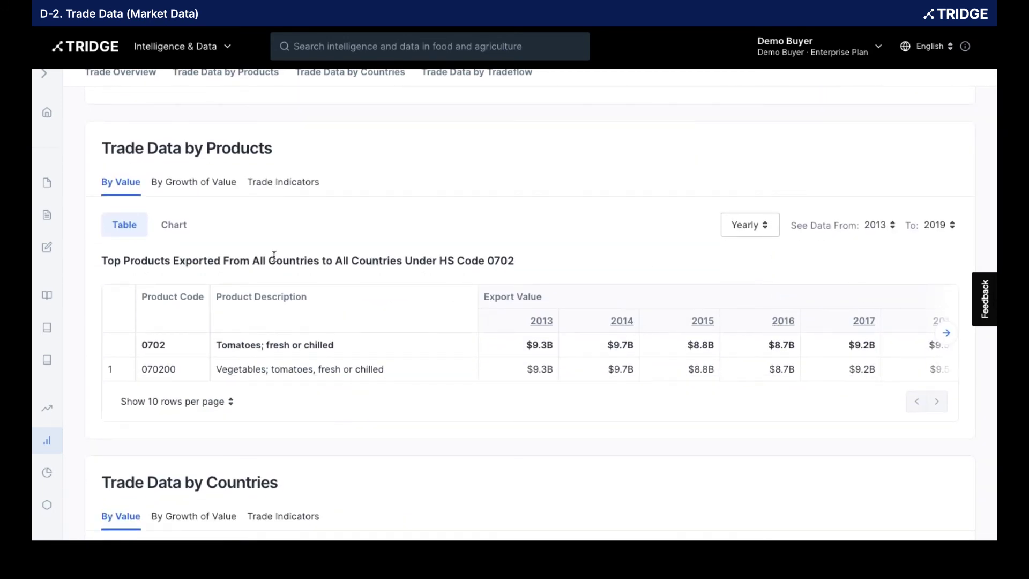
pyautogui.scroll(-1, 390, 343)
pyautogui.scroll(-7, 374, 412)
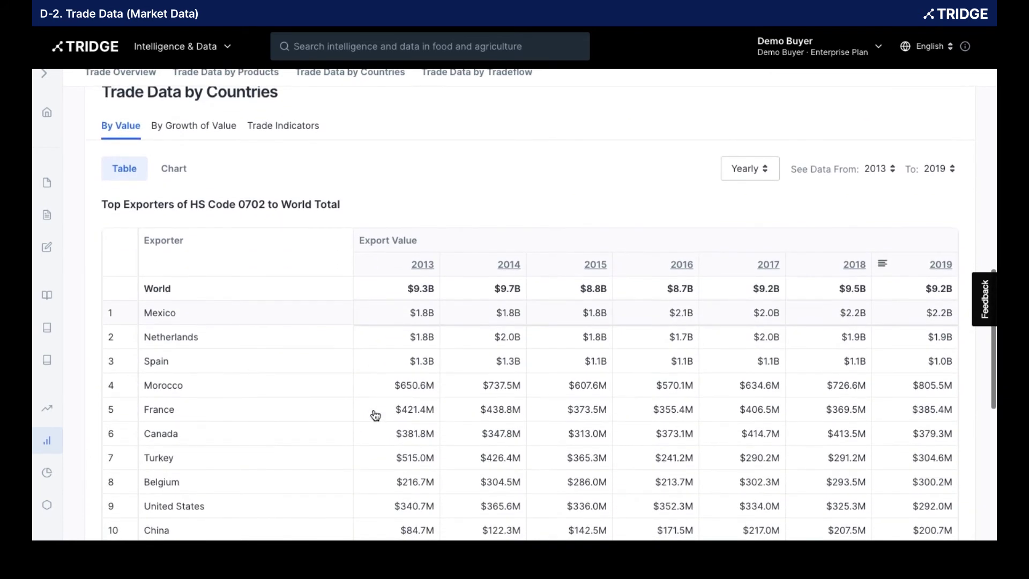
pyautogui.scroll(-5, 375, 415)
pyautogui.scroll(2, 376, 414)
pyautogui.scroll(-6, 374, 413)
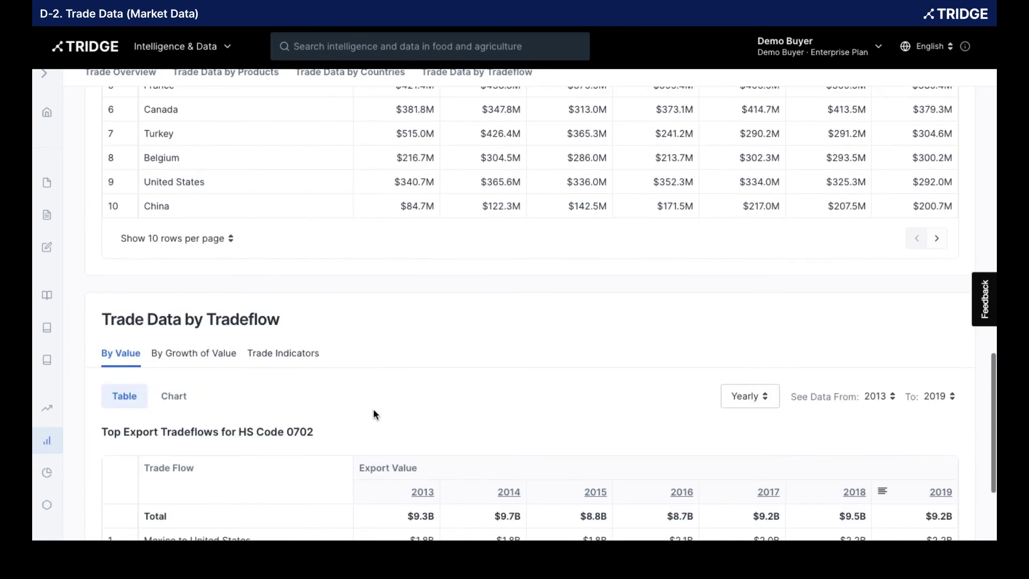
pyautogui.scroll(14, 373, 414)
pyautogui.scroll(10, 374, 414)
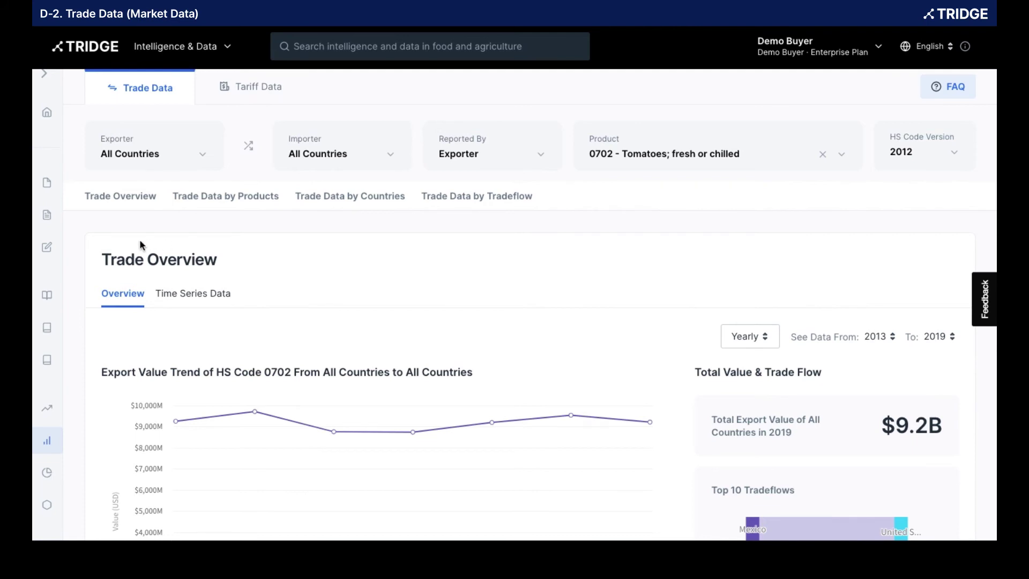
# Switch to the tariff data and set the product to 070200 - Vegetables; tomatoes, fresh or chilled
pyautogui.click(234, 86)
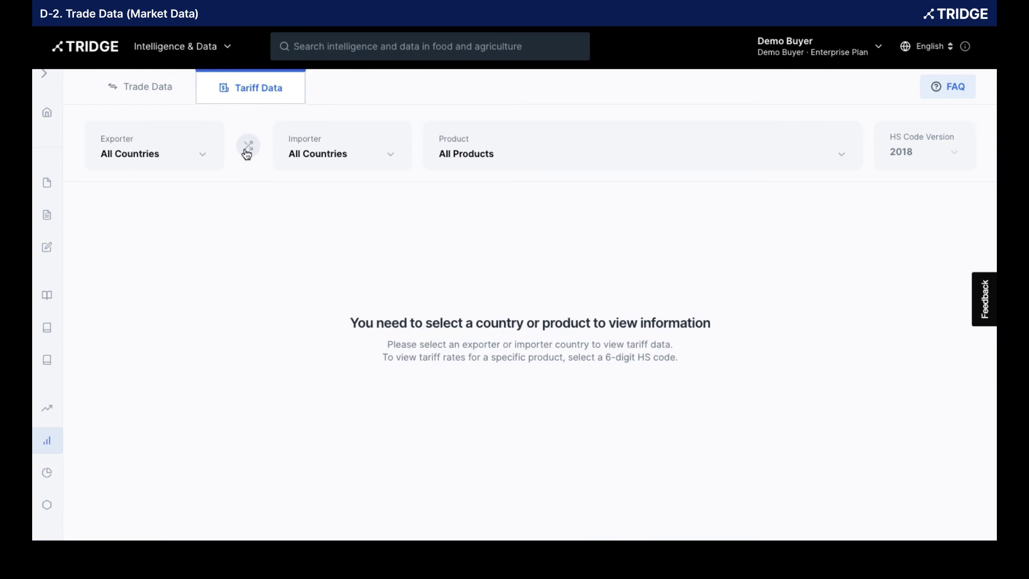
pyautogui.click(466, 153)
pyautogui.write('t')
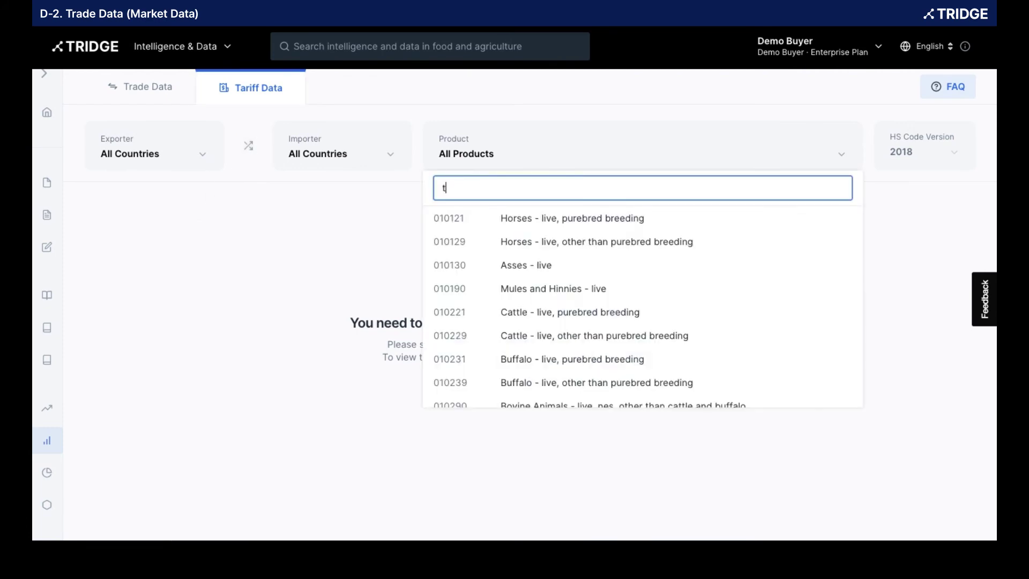
pyautogui.write('omato')
pyautogui.click(517, 217)
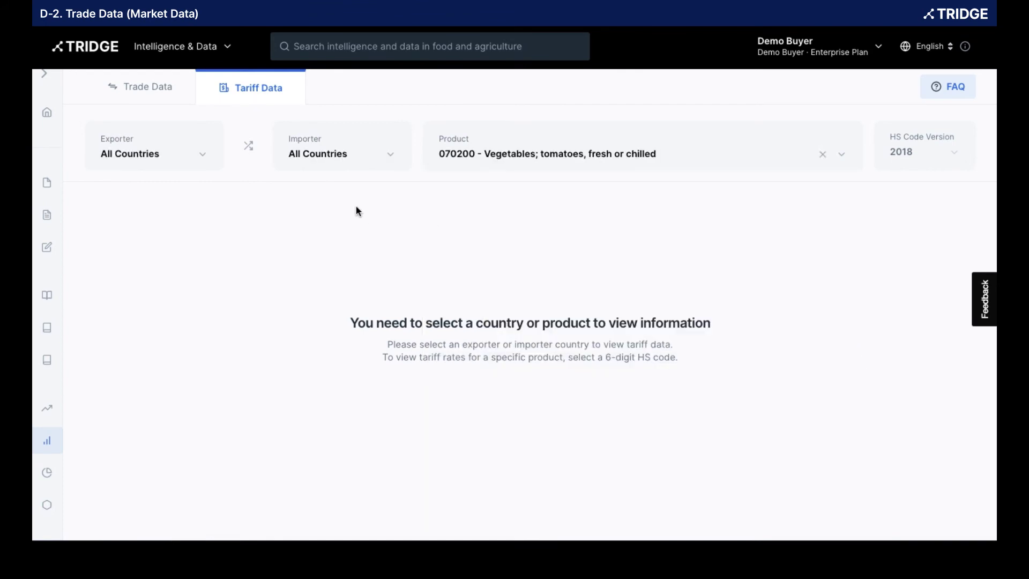
# Set the importer to Netherlands to load the tariff data for fresh tomatoes
pyautogui.click(315, 151)
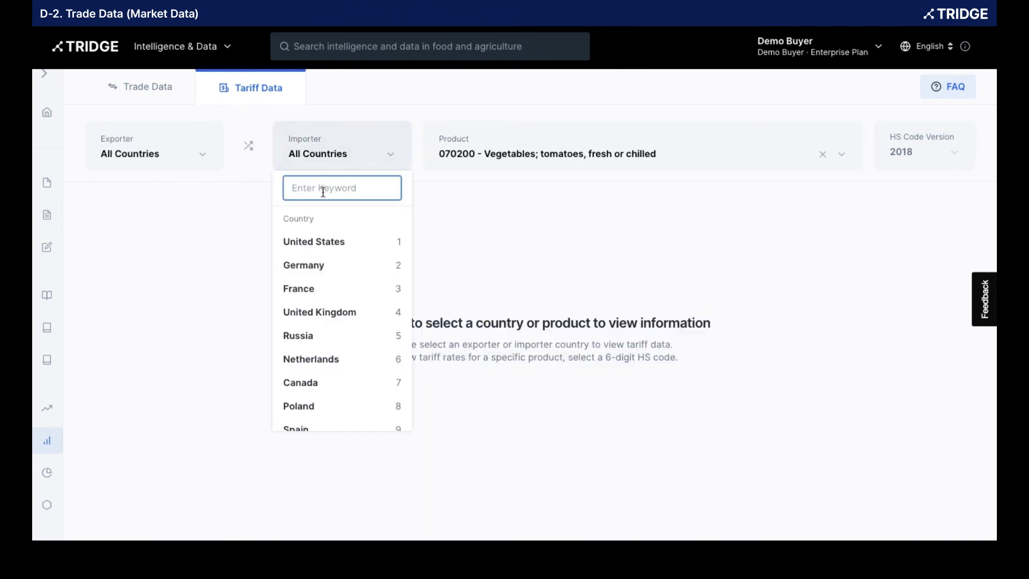
pyautogui.write('nether')
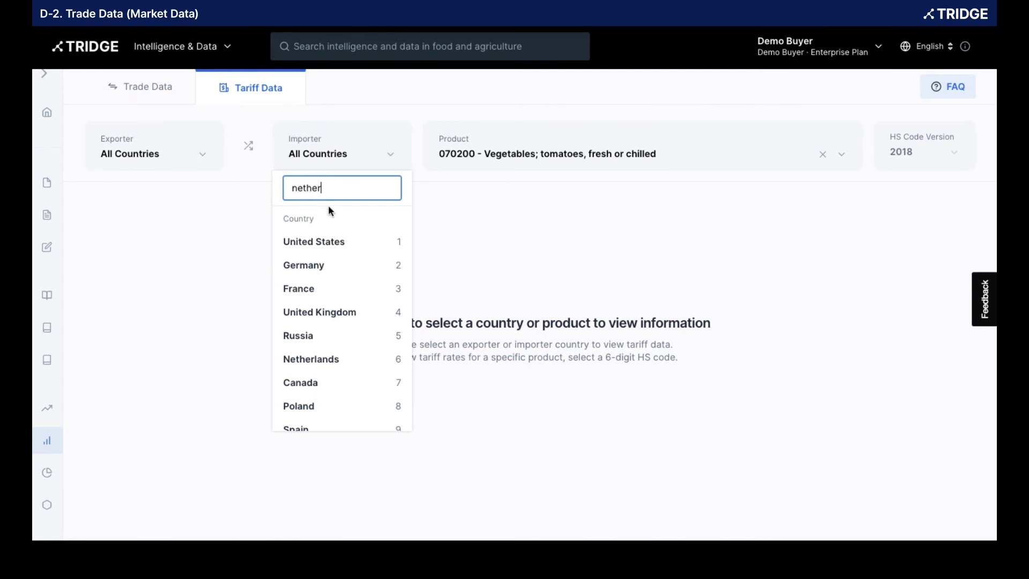
pyautogui.click(327, 241)
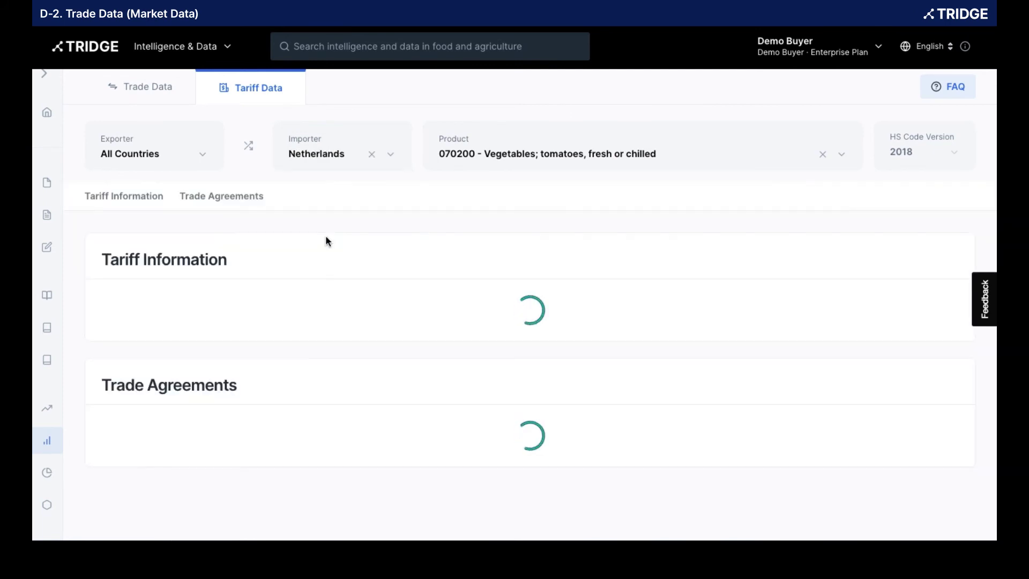
# Examine the Netherlands' tomato tariff rules by exporter and its trade agreements, and go back up the page
pyautogui.scroll(-3, 346, 371)
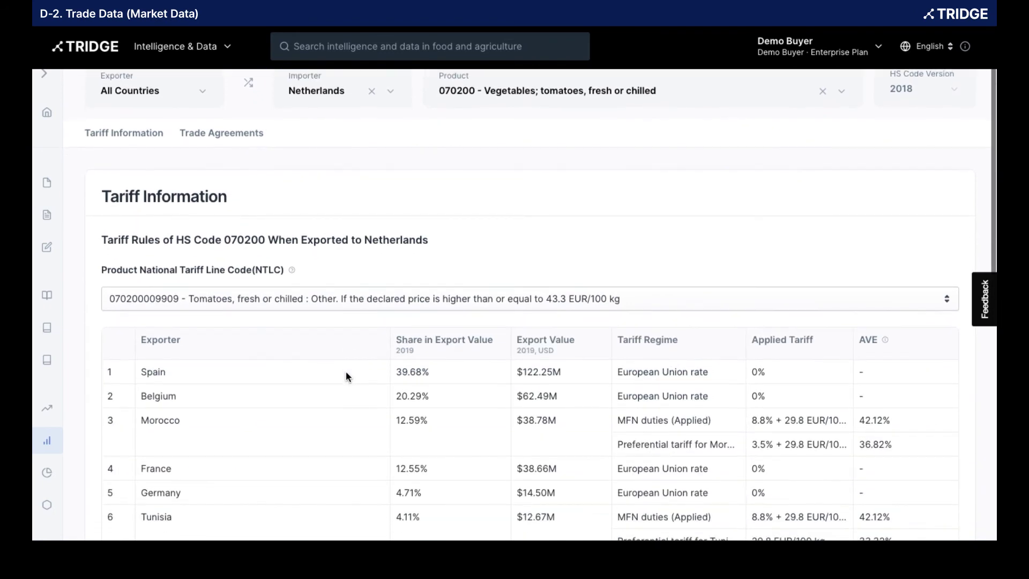
pyautogui.scroll(-1, 345, 371)
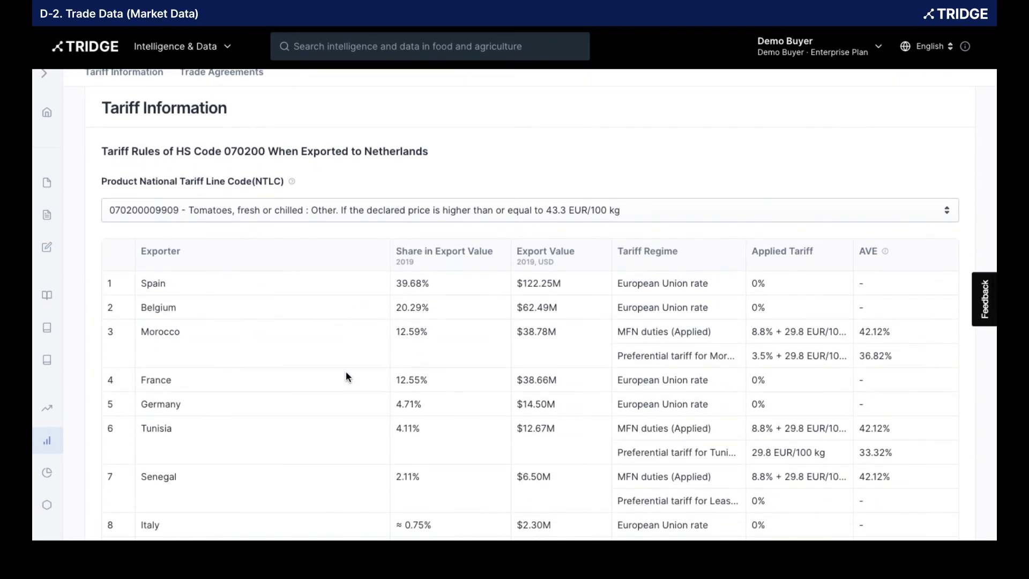
pyautogui.scroll(-2, 345, 371)
pyautogui.scroll(-10, 346, 370)
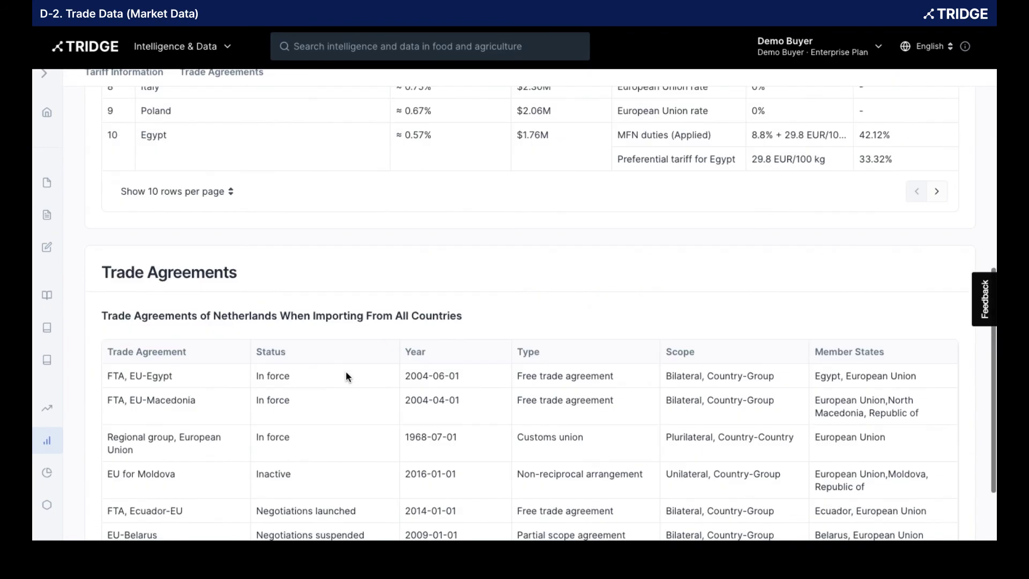
pyautogui.scroll(-2, 346, 371)
pyautogui.scroll(10, 345, 371)
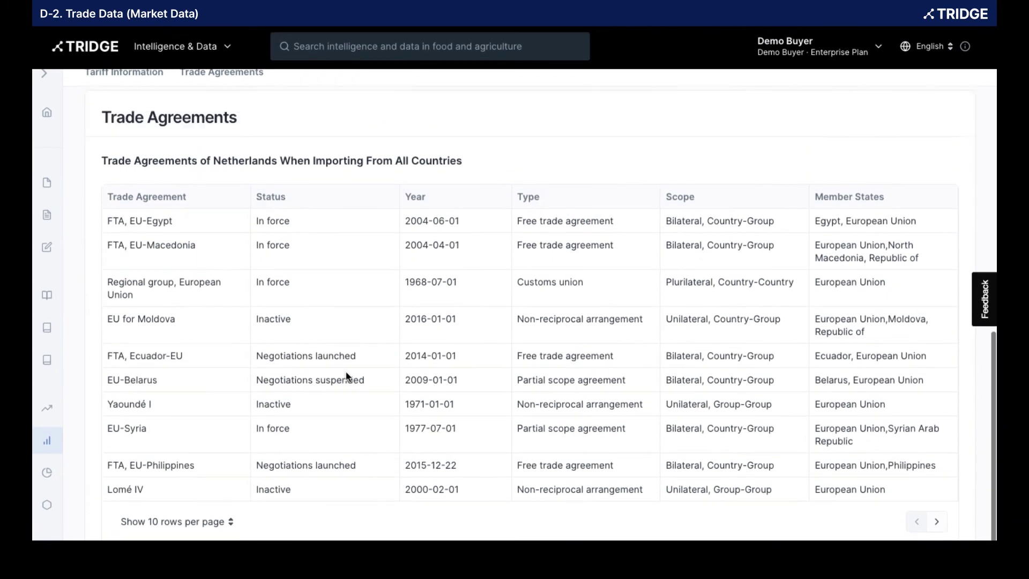
pyautogui.scroll(5, 346, 371)
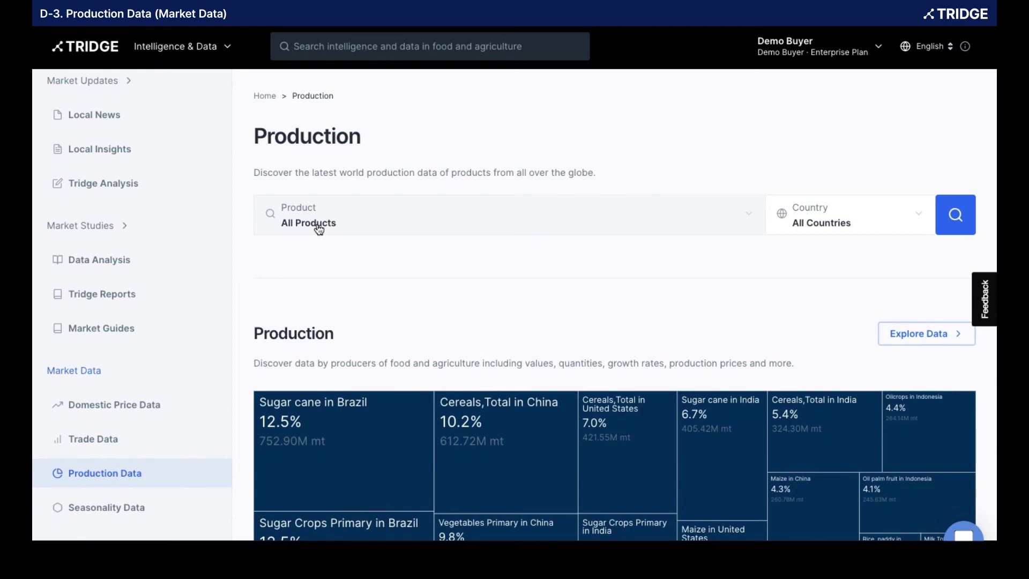
# Set the production data product to 0015 - Wheat and open its full country data
pyautogui.click(390, 227)
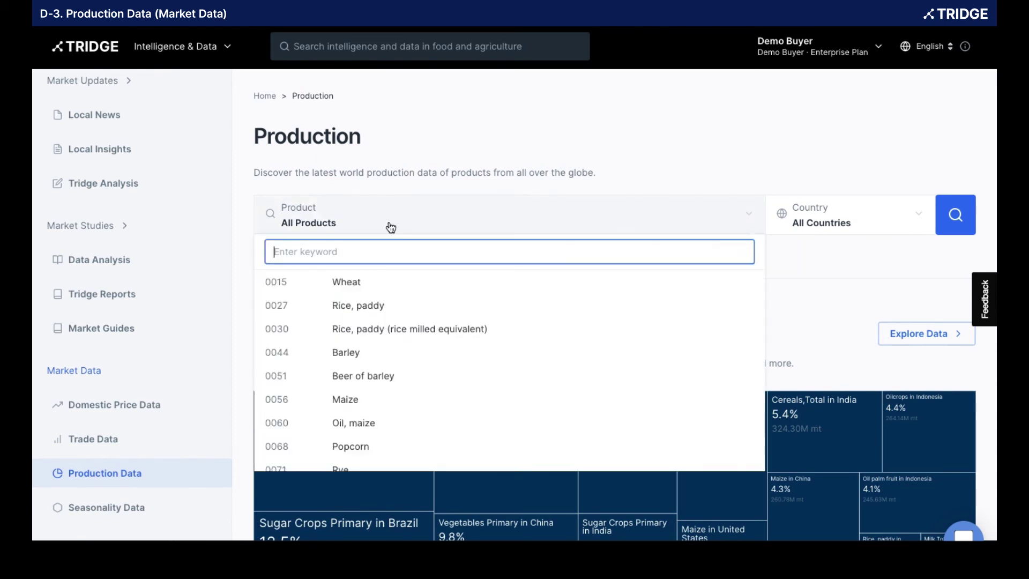
pyautogui.click(360, 284)
pyautogui.scroll(-1, 776, 252)
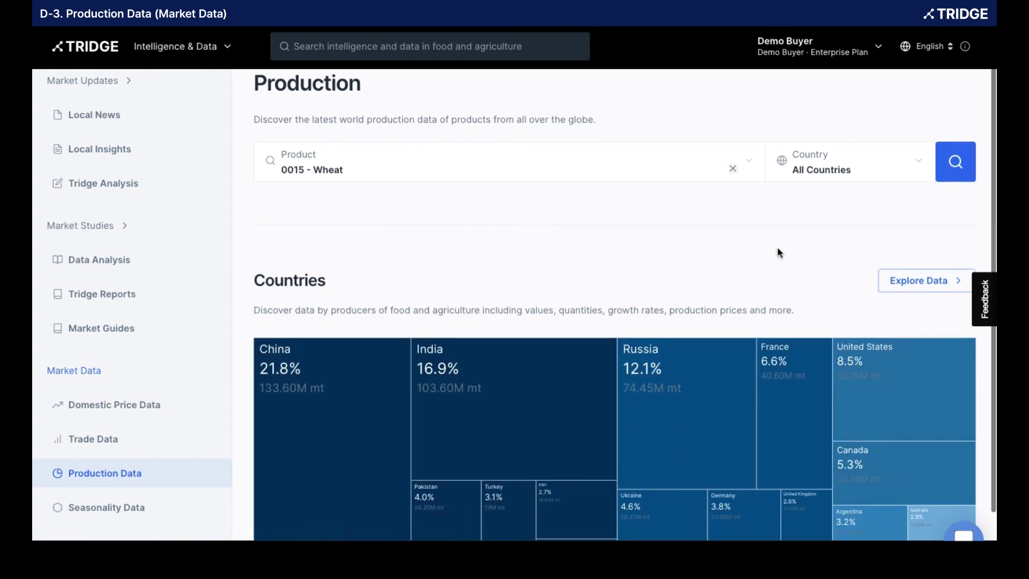
pyautogui.click(907, 278)
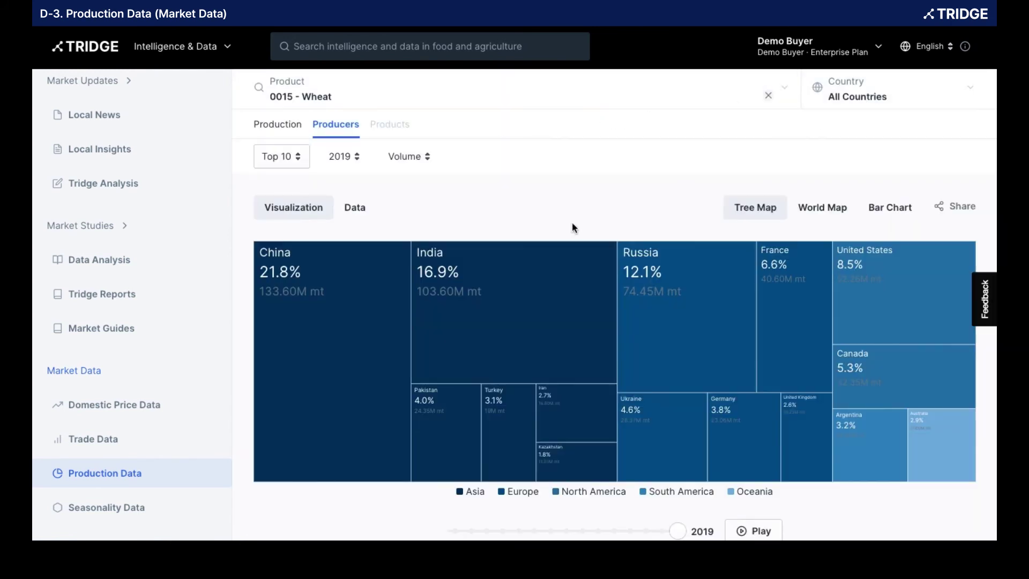
# Examine the wheat producers tree map, its volume and price options, and India's production overview and trend
pyautogui.scroll(-1, 461, 300)
pyautogui.moveTo(354, 359)
pyautogui.scroll(1, 352, 354)
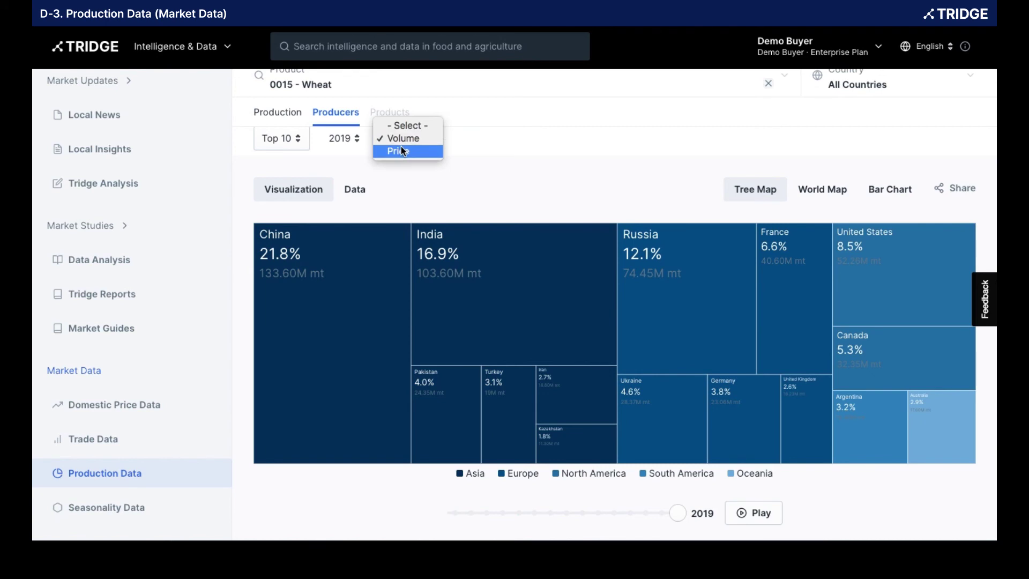
pyautogui.click(555, 179)
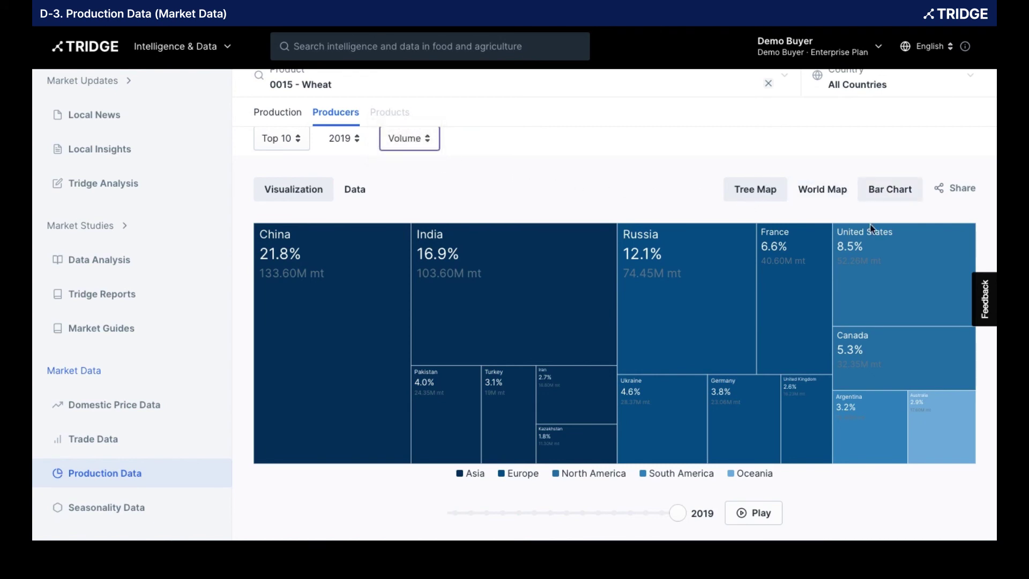
pyautogui.scroll(-1, 870, 225)
pyautogui.scroll(1, 830, 301)
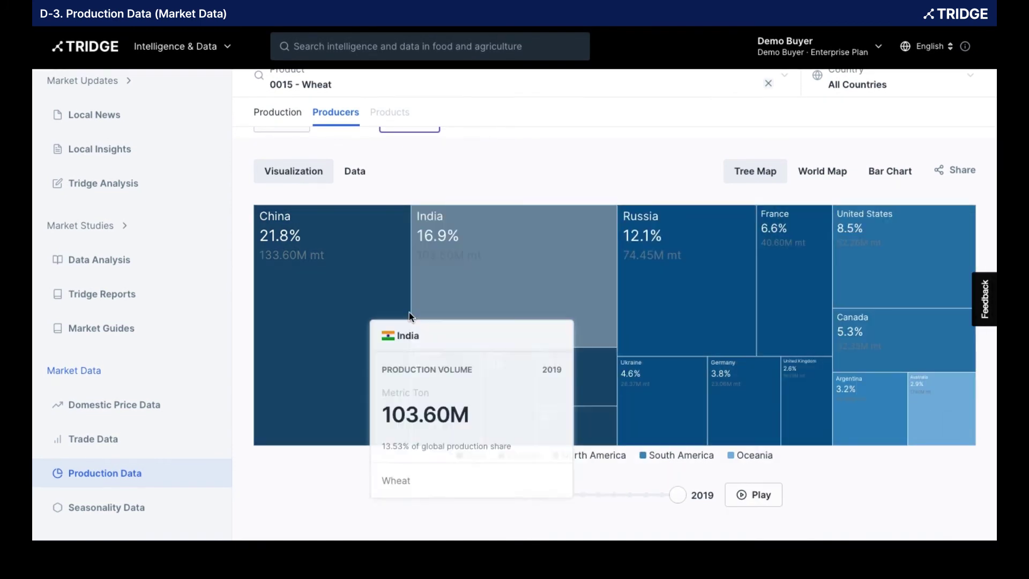
pyautogui.scroll(-10, 460, 236)
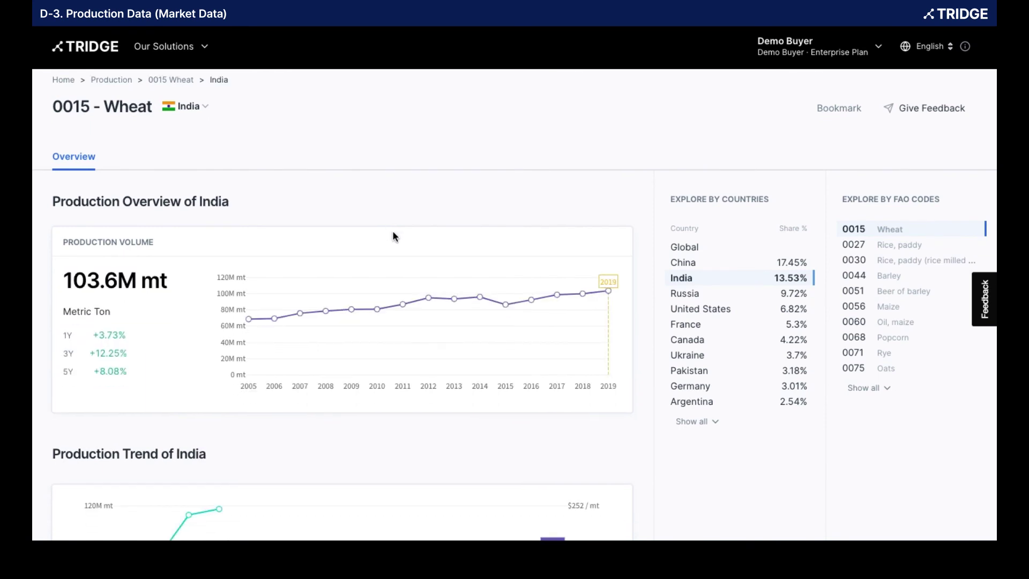
pyautogui.scroll(-7, 394, 236)
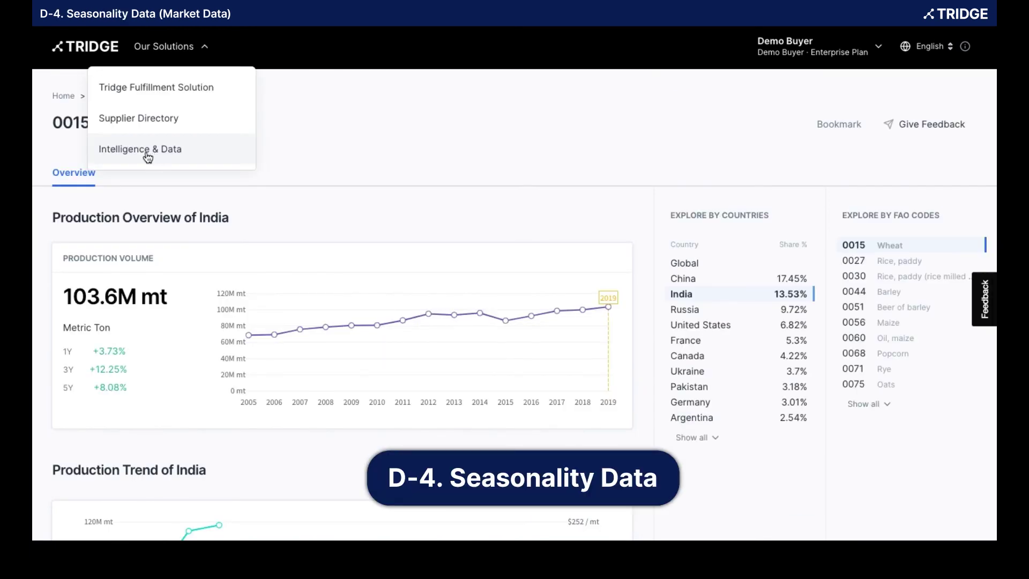
# Go to the Intelligence & Data section and open its Seasonality Data page
pyautogui.click(154, 157)
pyautogui.scroll(-4, 109, 397)
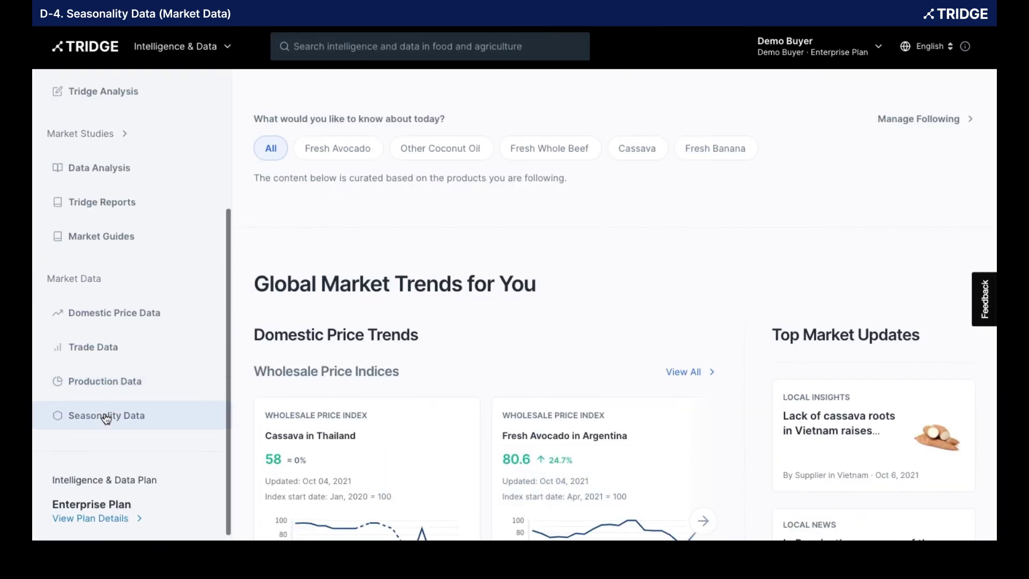
pyautogui.click(107, 418)
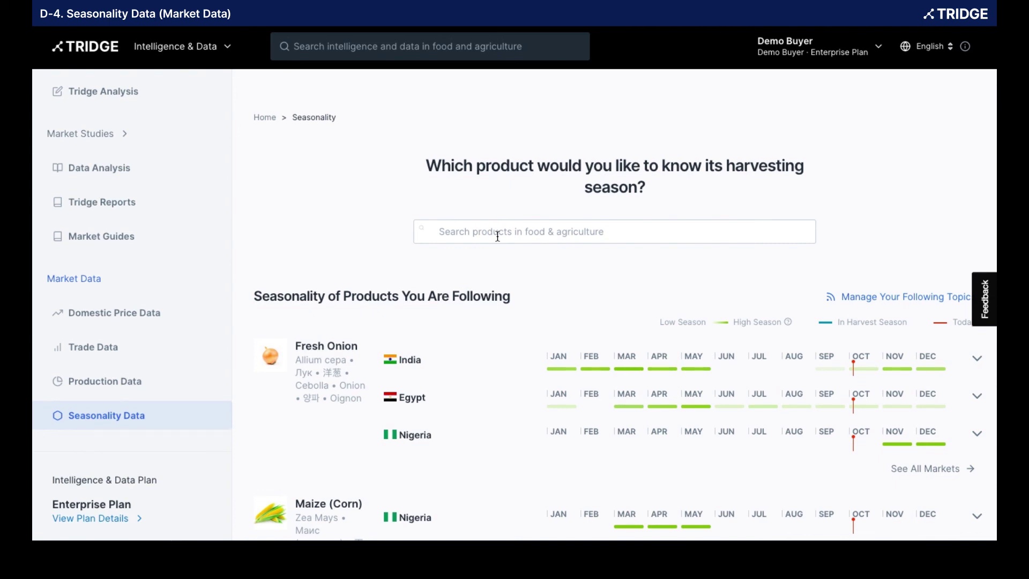
# Expand Egypt's fresh onion seasonality and examine the harvest periods by variety and region
pyautogui.click(977, 395)
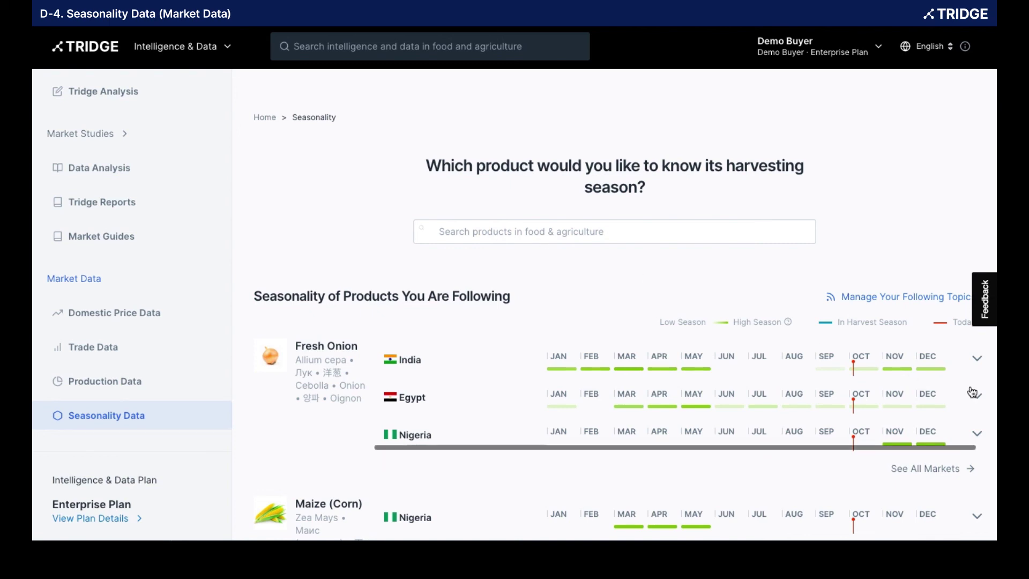
pyautogui.scroll(-5, 574, 407)
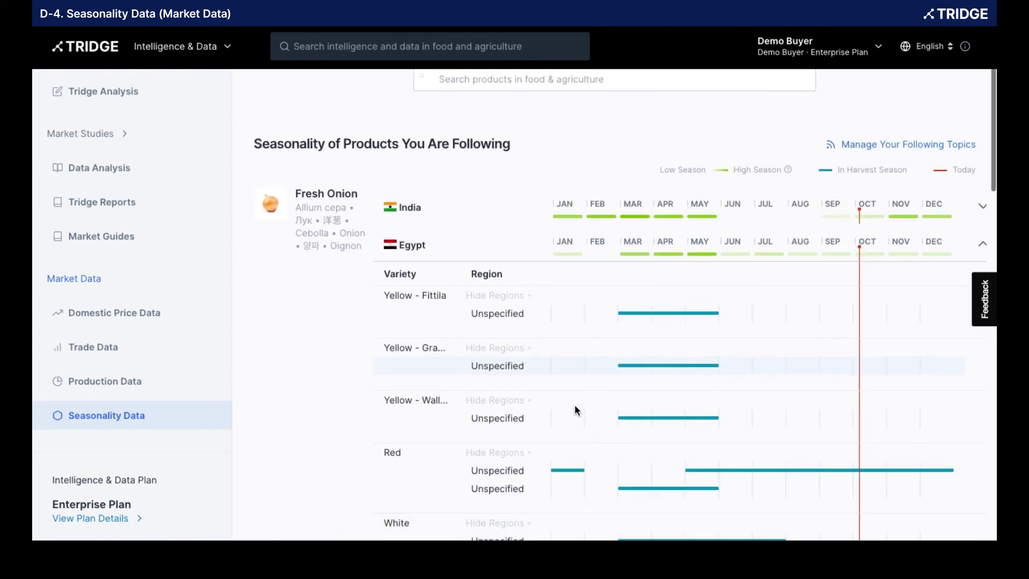
pyautogui.scroll(-1, 575, 411)
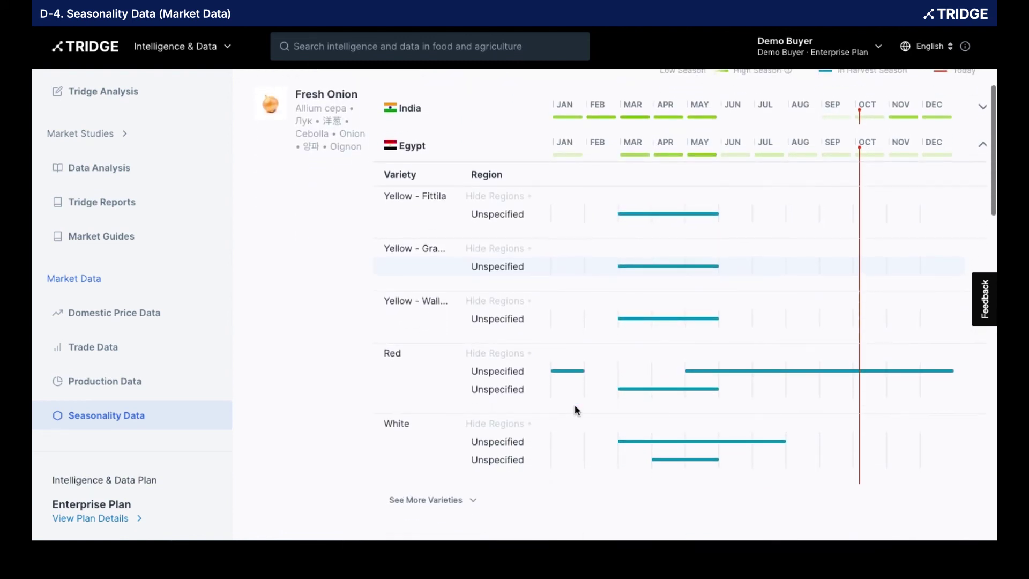
pyautogui.scroll(1, 575, 410)
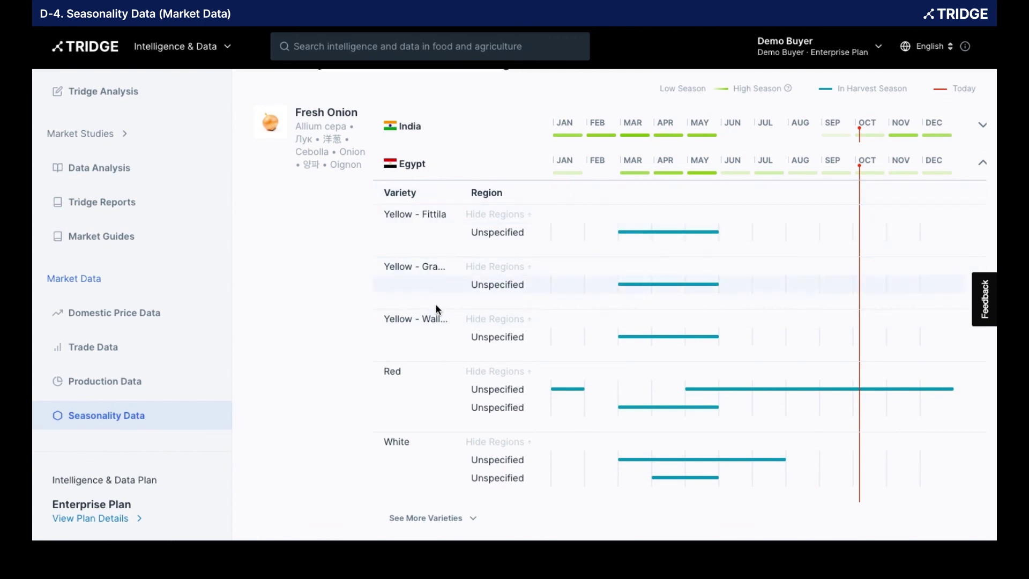
pyautogui.scroll(-4, 513, 437)
pyautogui.scroll(10, 481, 349)
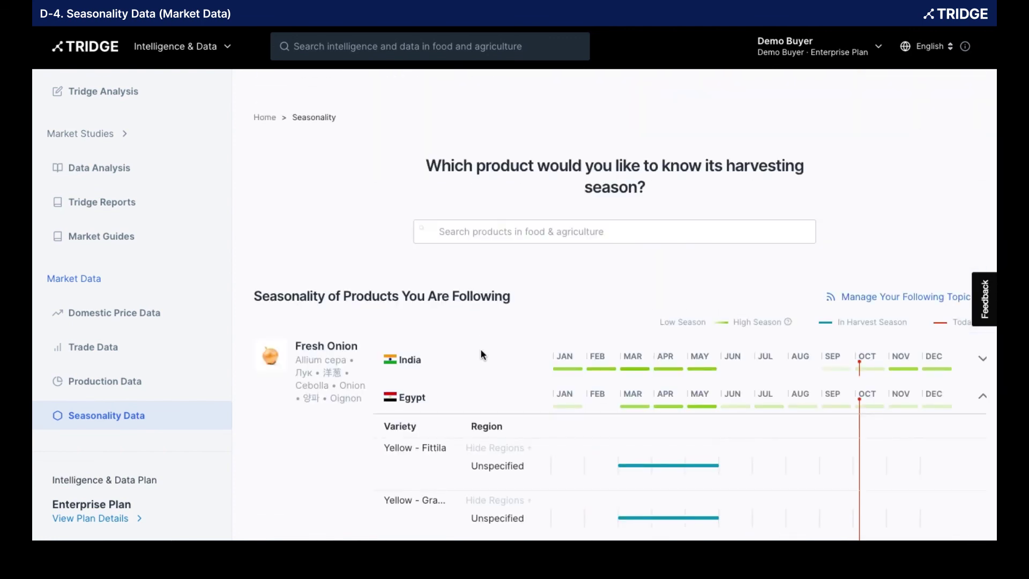
pyautogui.scroll(-2, 481, 351)
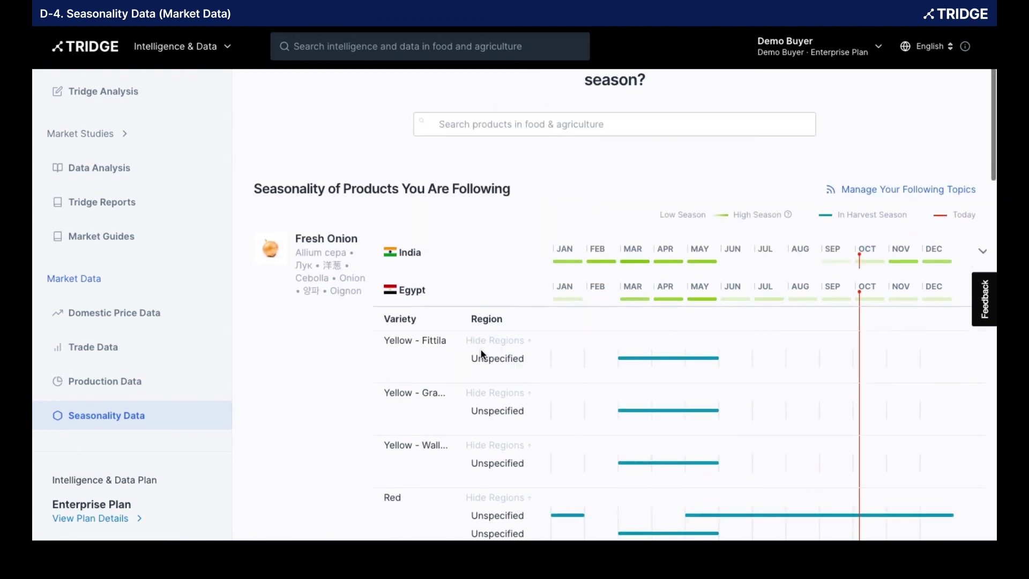
pyautogui.scroll(-1, 481, 354)
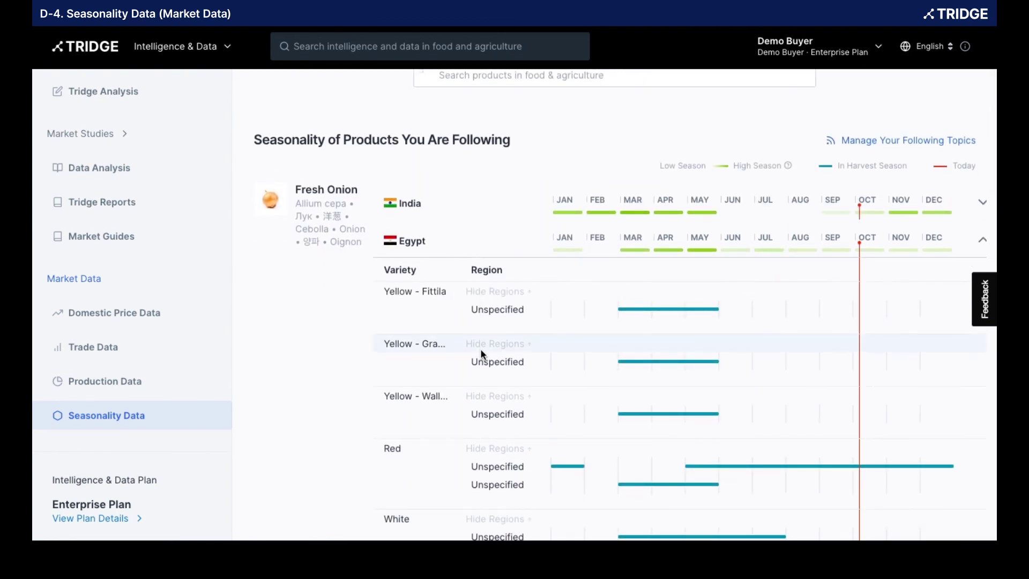
# Examine the seasonality charts of the products currently in season and of the products of the upcoming season
pyautogui.scroll(-9, 481, 354)
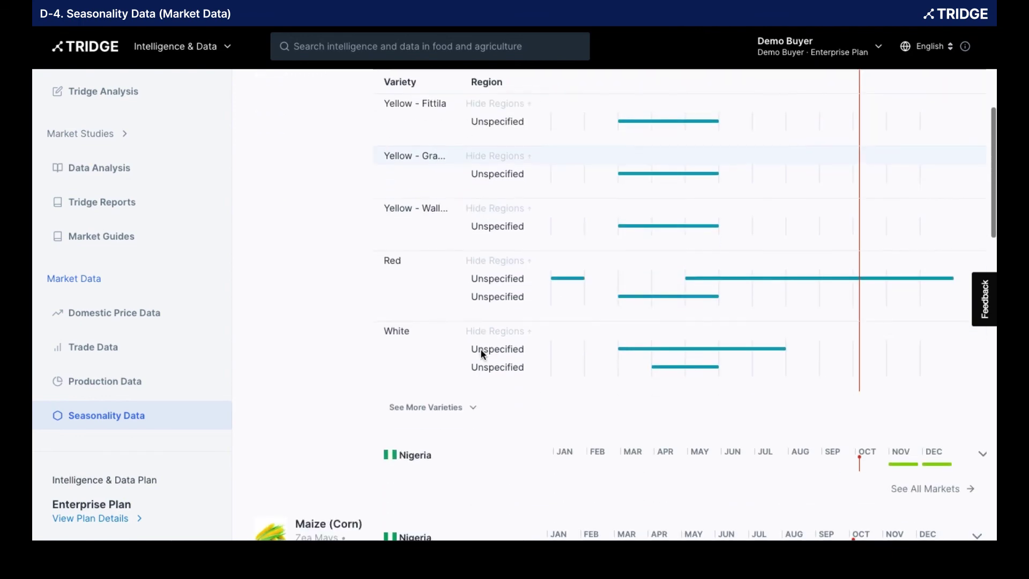
pyautogui.scroll(-15, 482, 353)
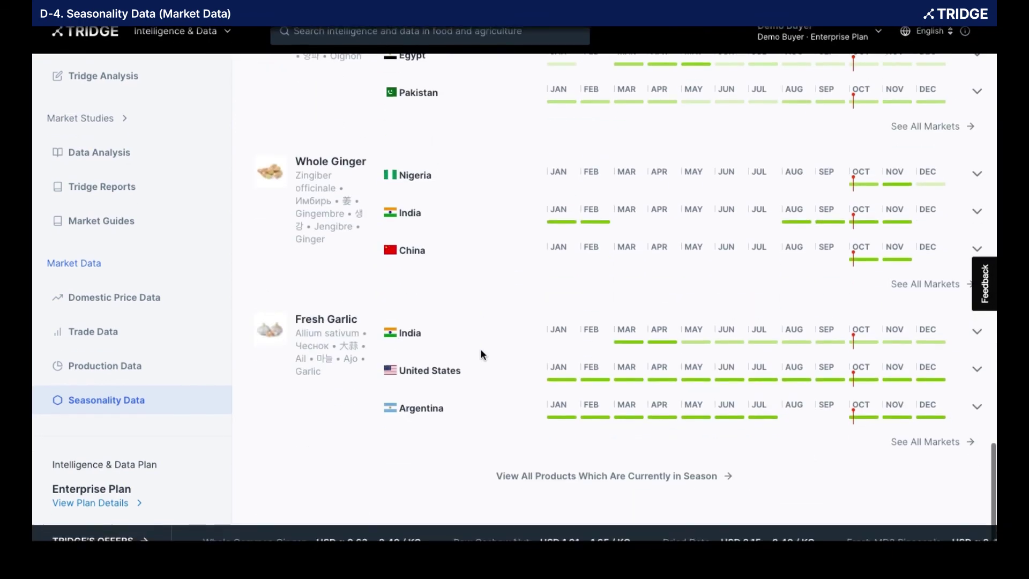
pyautogui.scroll(4, 482, 354)
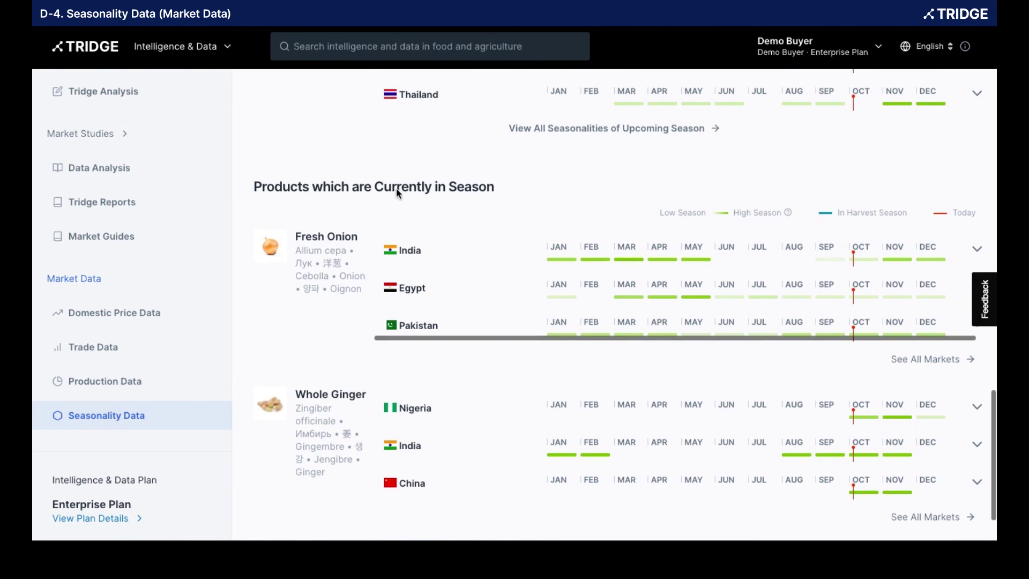
pyautogui.scroll(-4, 396, 190)
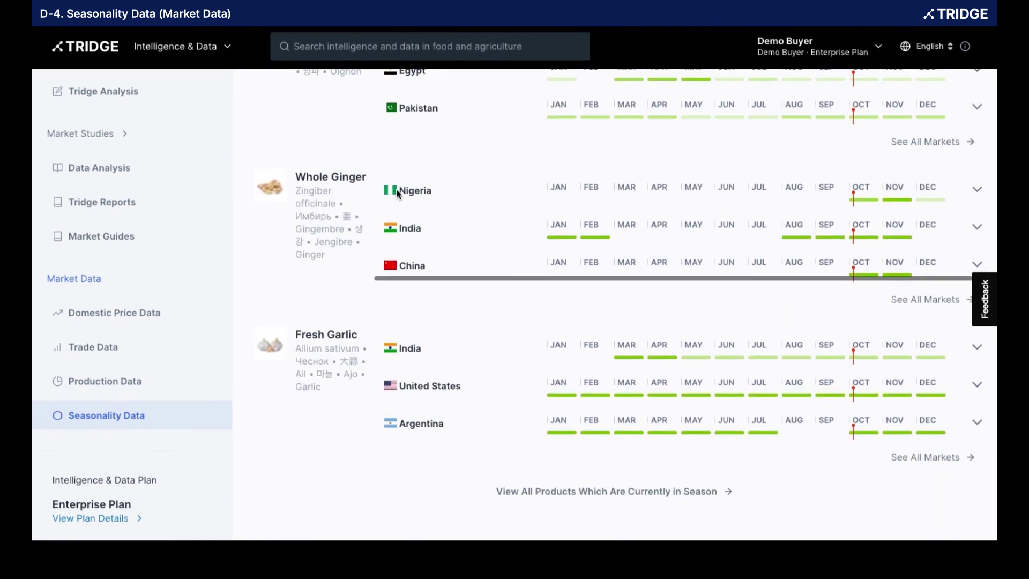
pyautogui.scroll(15, 399, 215)
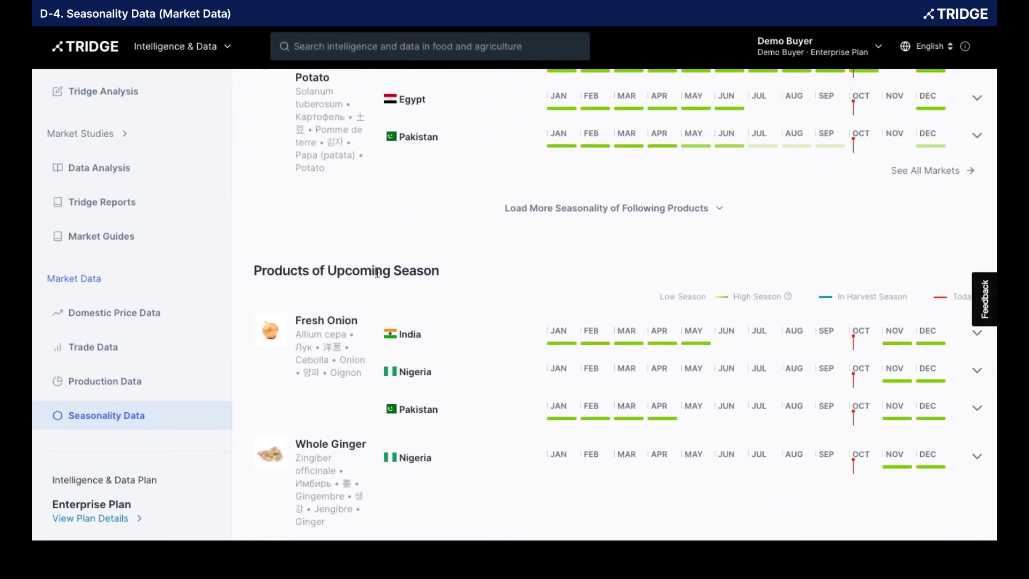
pyautogui.scroll(-2, 378, 268)
pyautogui.scroll(-2, 400, 323)
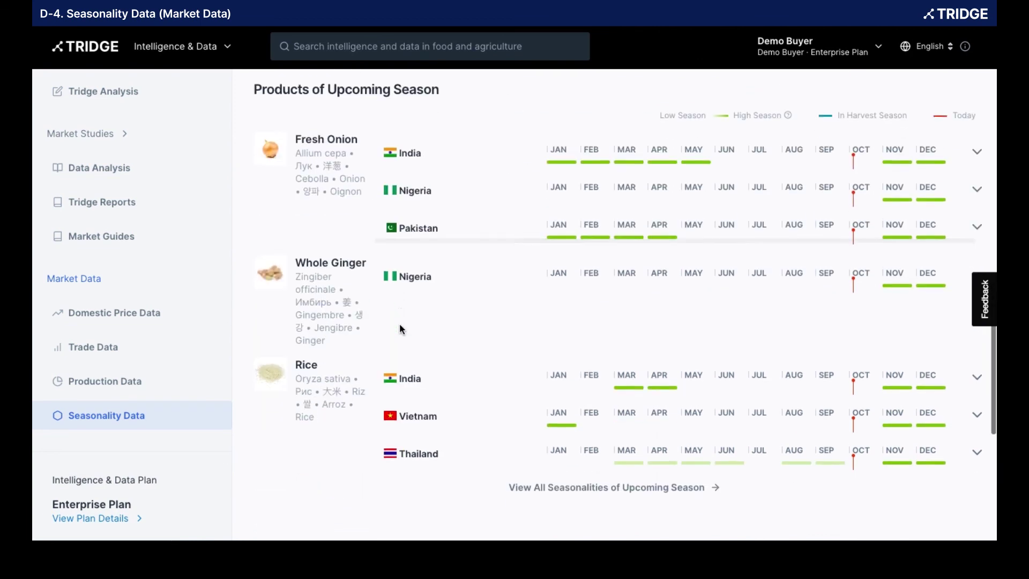
# Open the full list of upcoming-season seasonalities and review its advanced filter options and harvest table without changing the filter
pyautogui.click(526, 448)
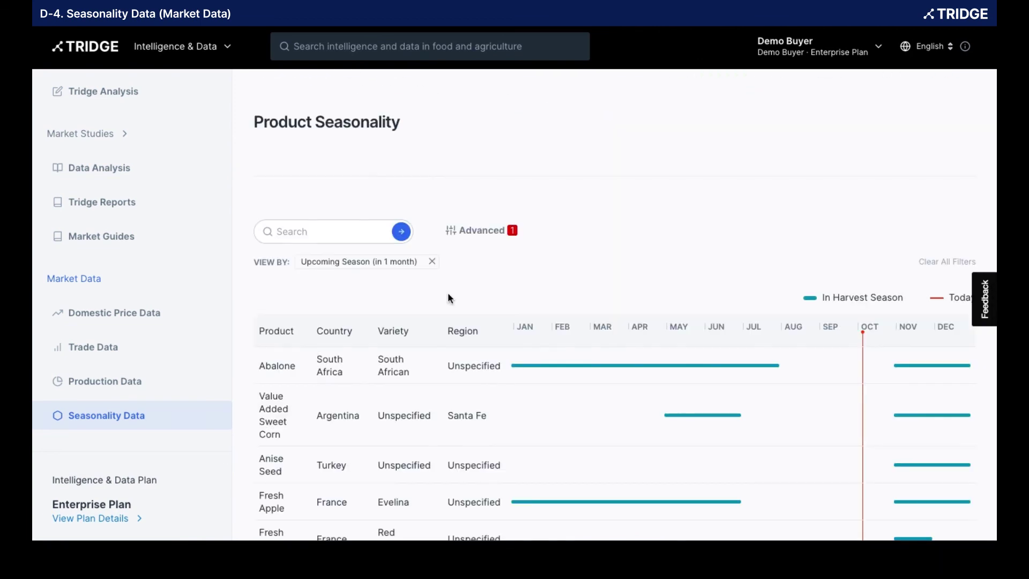
pyautogui.click(455, 231)
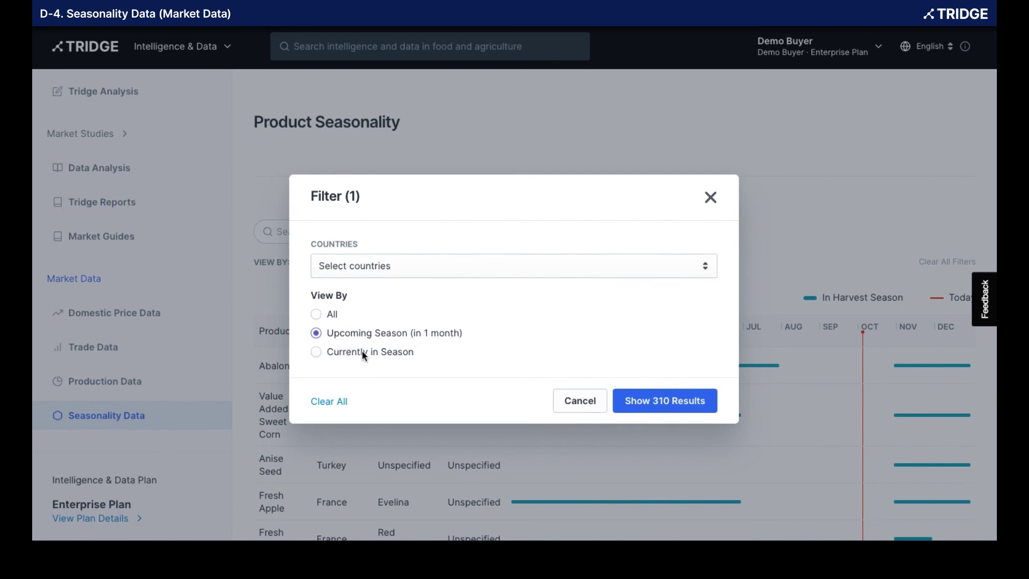
pyautogui.click(580, 402)
pyautogui.scroll(-3, 589, 409)
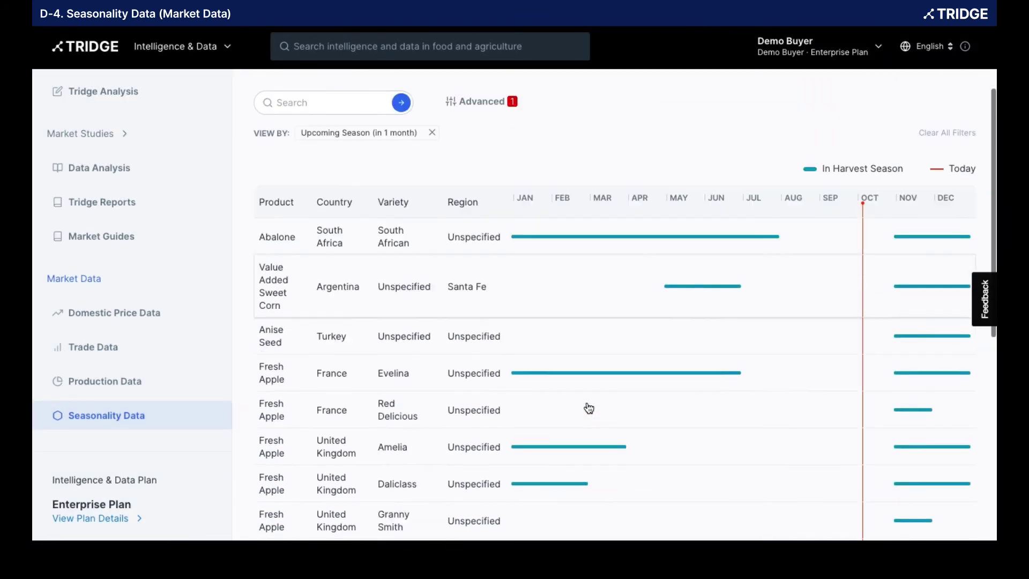
pyautogui.scroll(2, 589, 409)
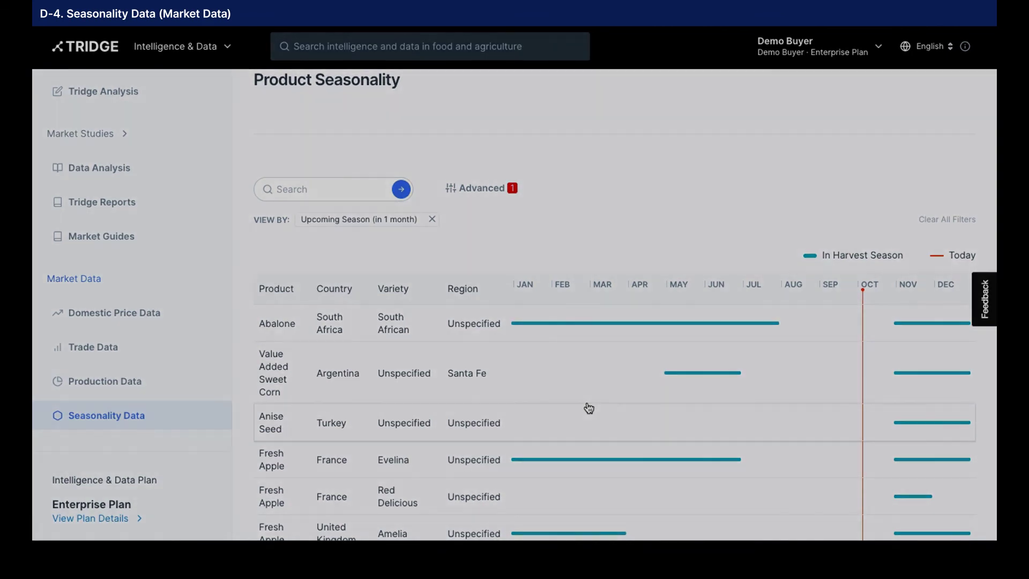
pyautogui.scroll(-5, 589, 409)
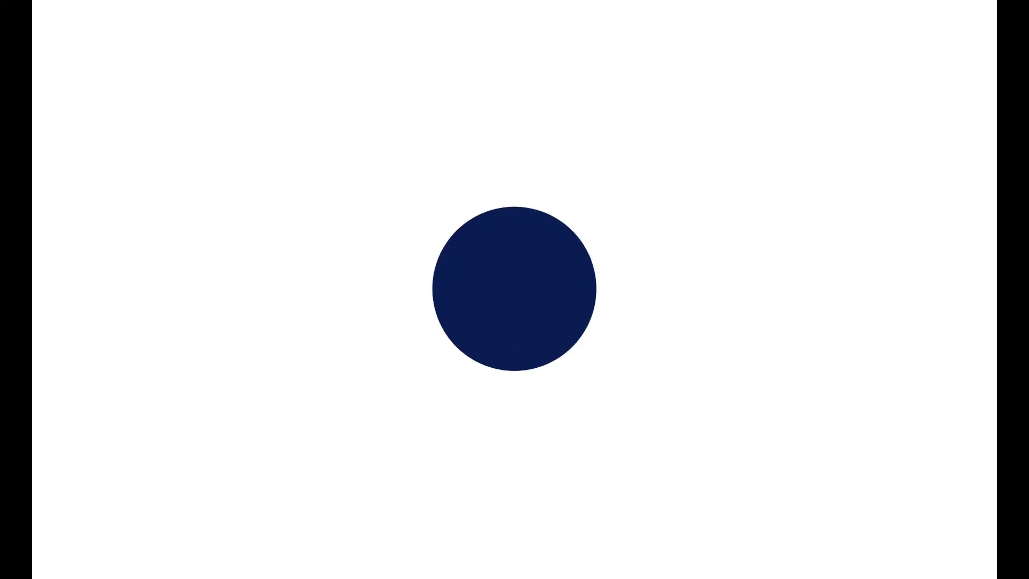